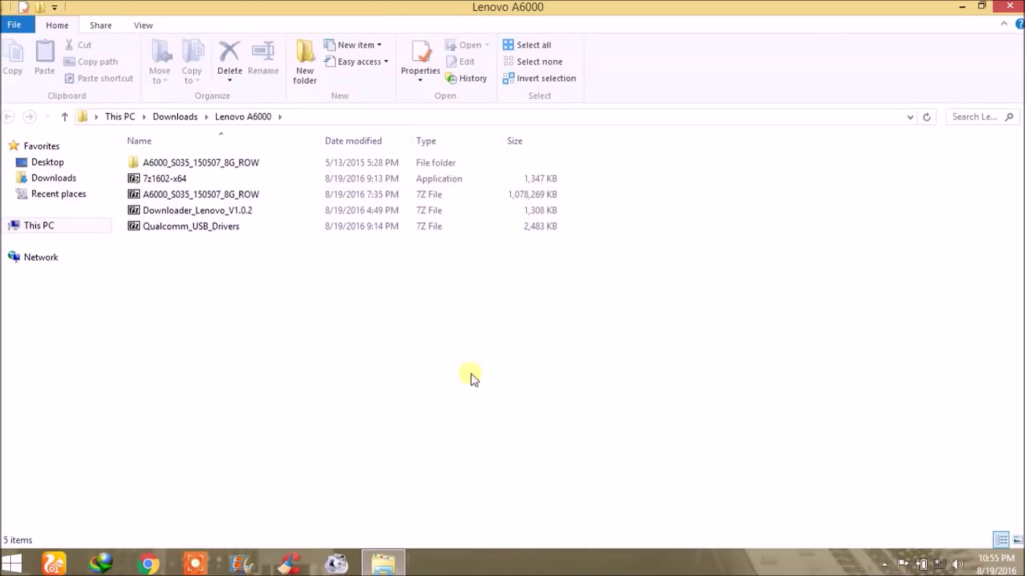
pyautogui.click(217, 197)
pyautogui.click(217, 199)
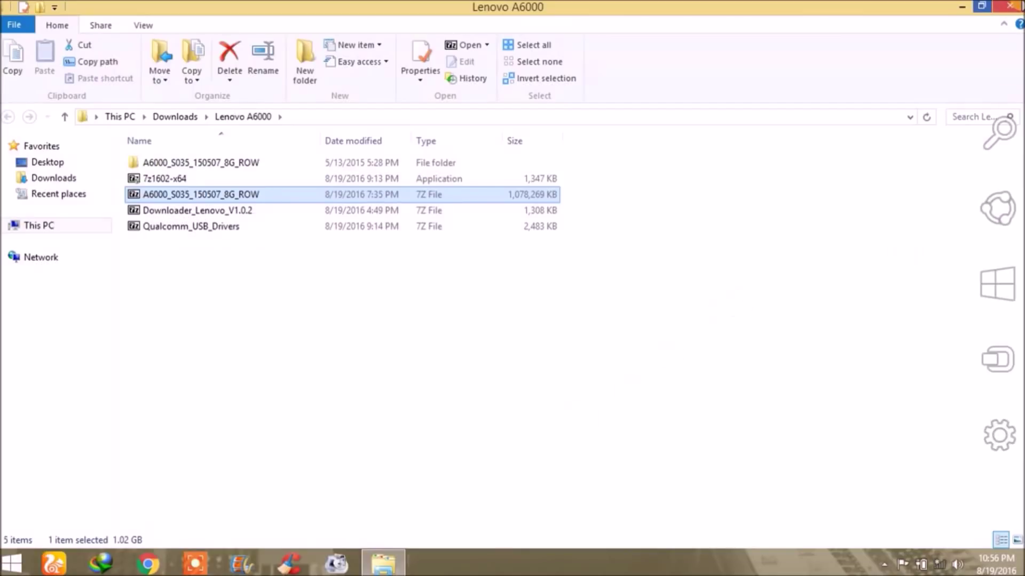
pyautogui.click(1010, 7)
pyautogui.rightClick(411, 150)
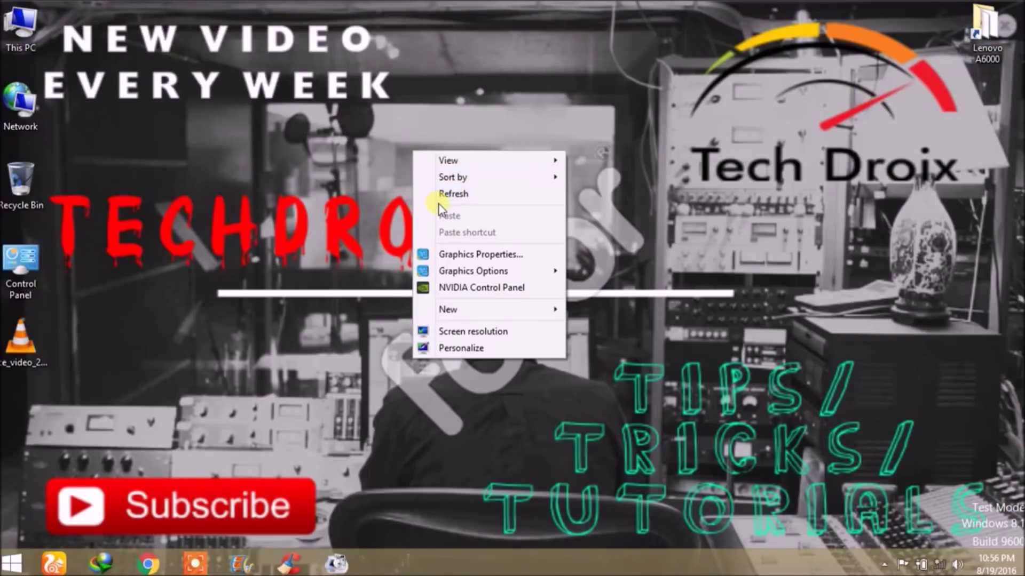
pyautogui.click(470, 197)
pyautogui.doubleClick(982, 37)
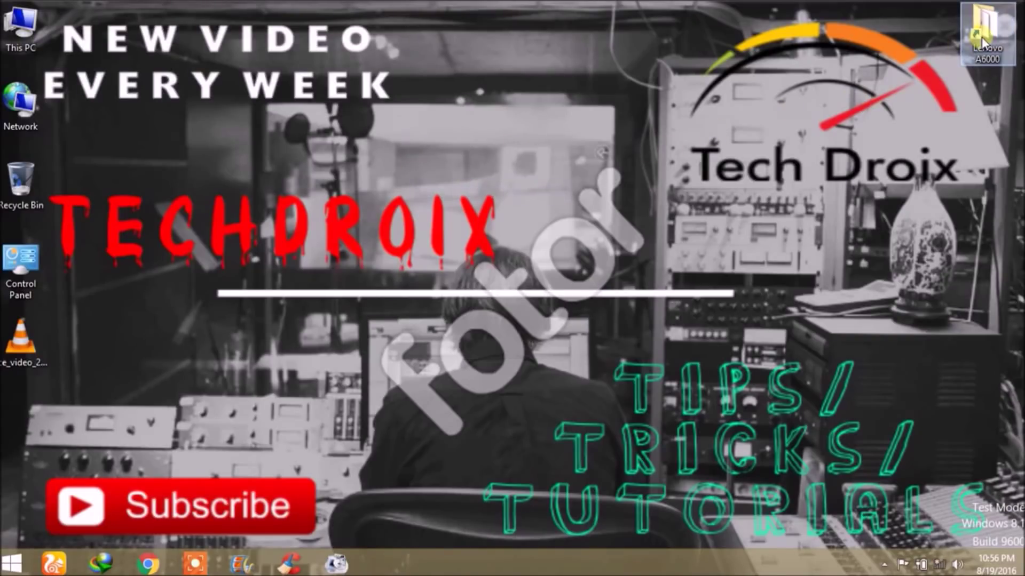
pyautogui.click(162, 195)
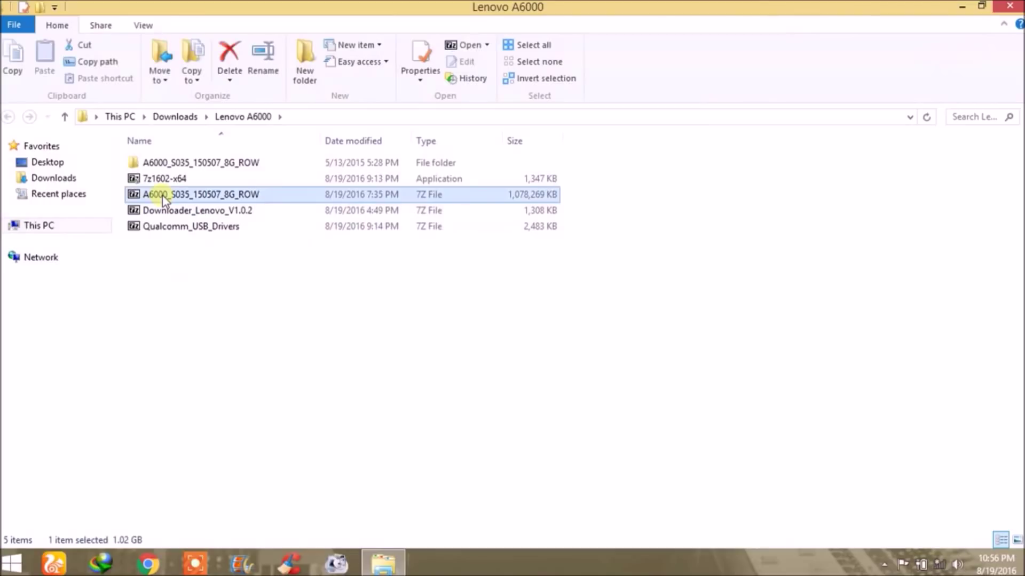
pyautogui.click(268, 384)
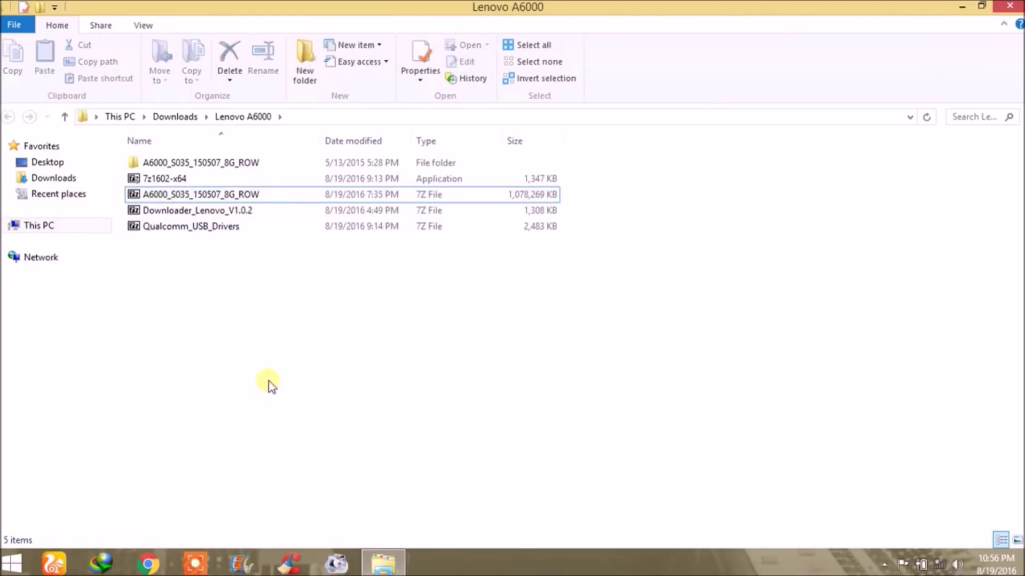
# Install 7-Zip 16.02 (x64) from the 7z1602-x64 installer, close its setup and refresh the folder.
pyautogui.click(168, 181)
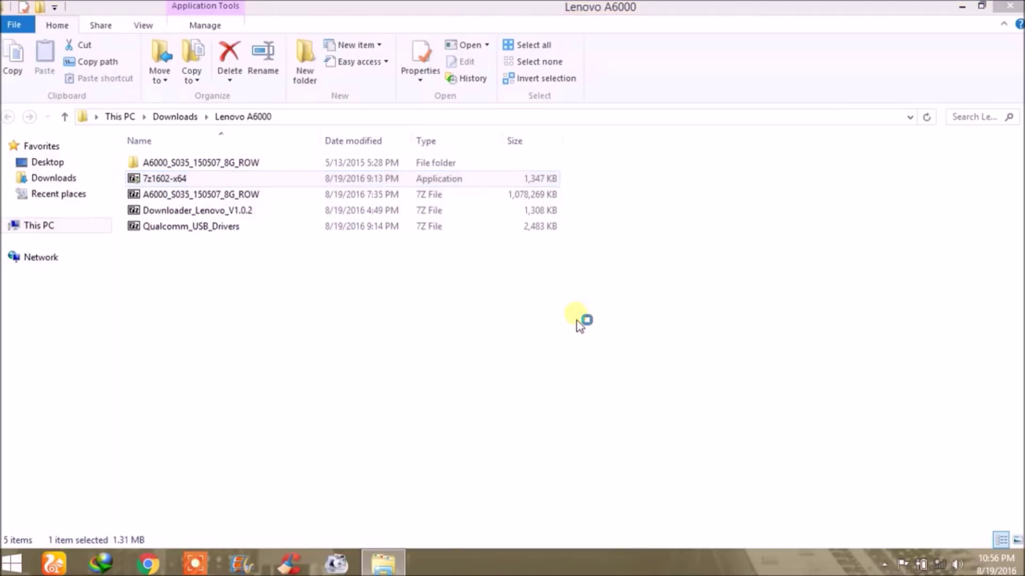
pyautogui.click(516, 332)
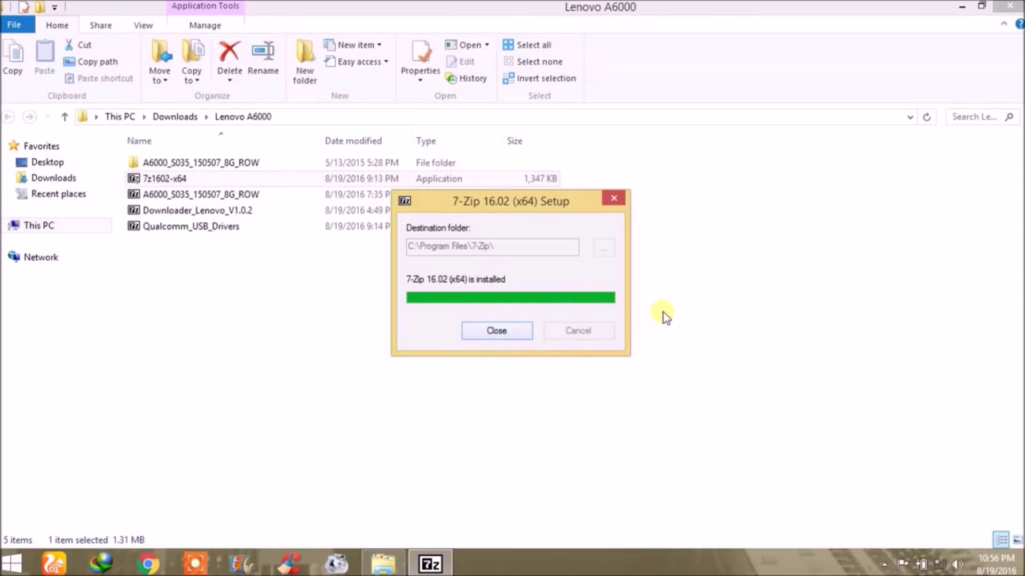
pyautogui.click(490, 332)
pyautogui.rightClick(530, 335)
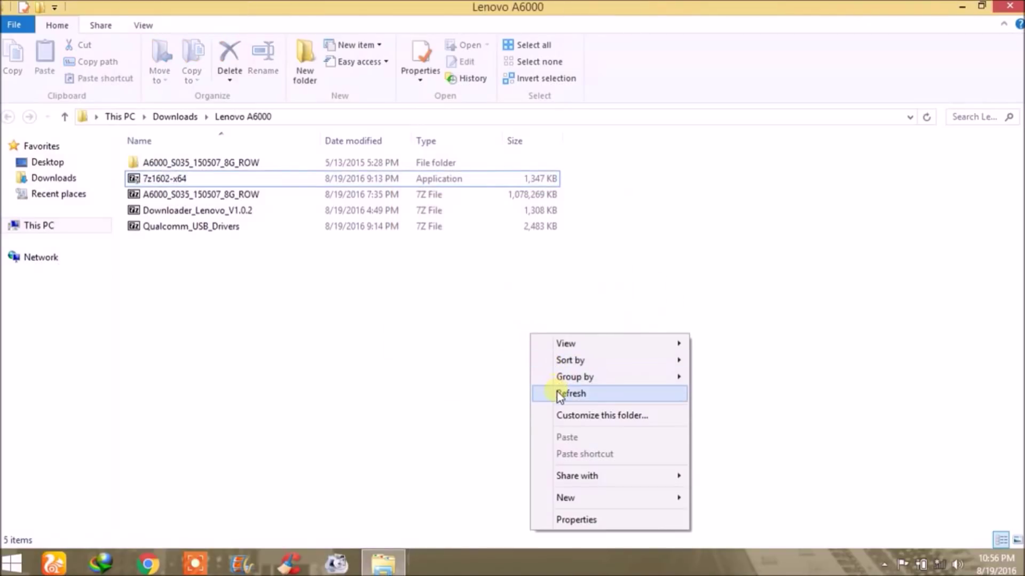
pyautogui.click(558, 393)
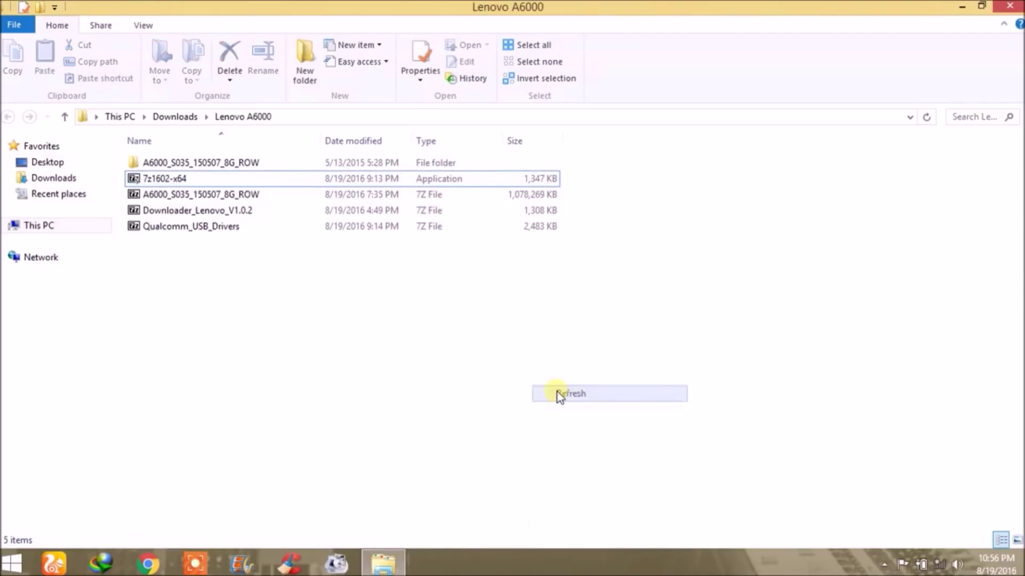
# Try to extract the A6000_S035_150507_8G_ROW archive into the current folder.
pyautogui.rightClick(220, 199)
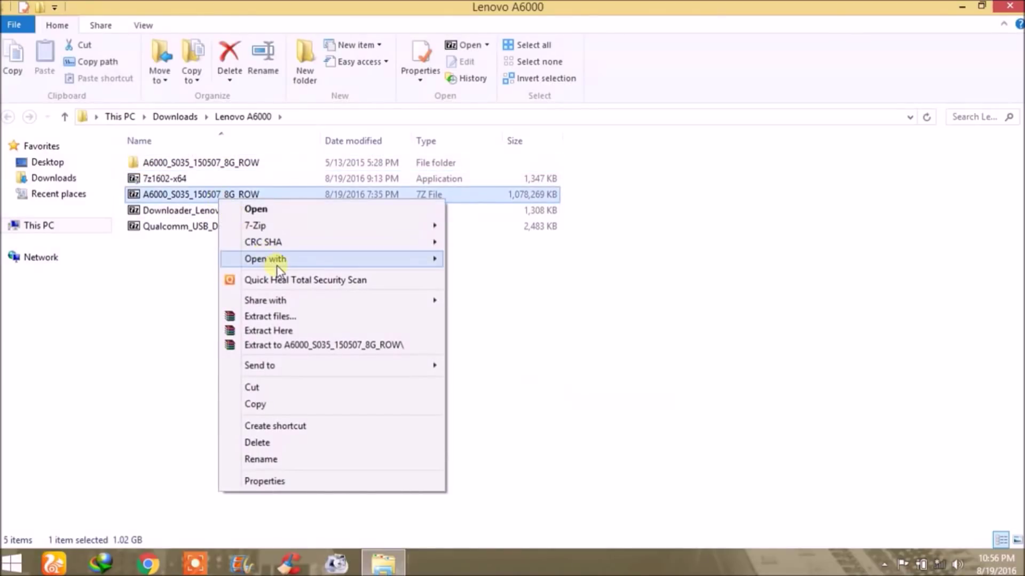
pyautogui.moveTo(274, 261)
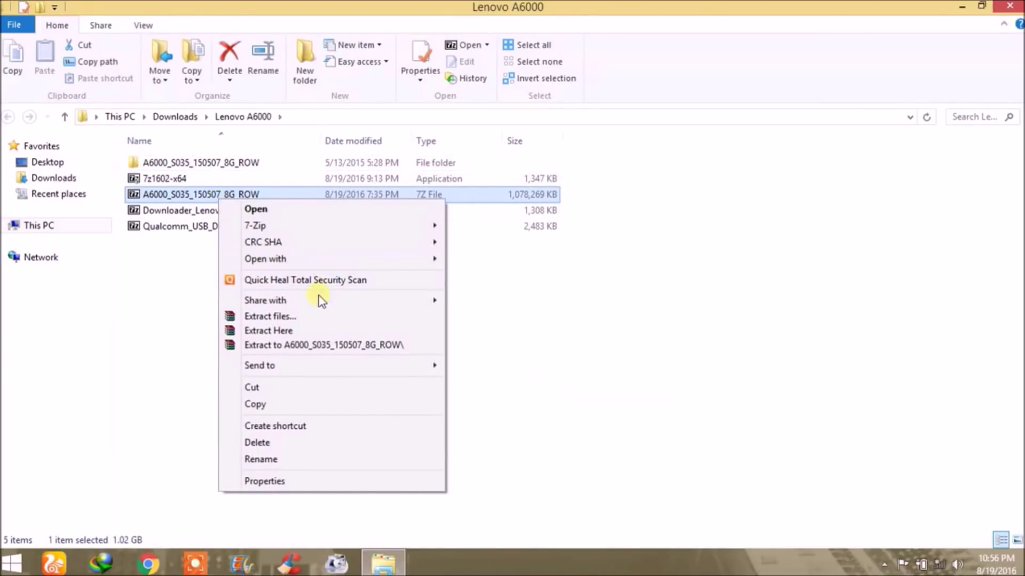
pyautogui.click(313, 330)
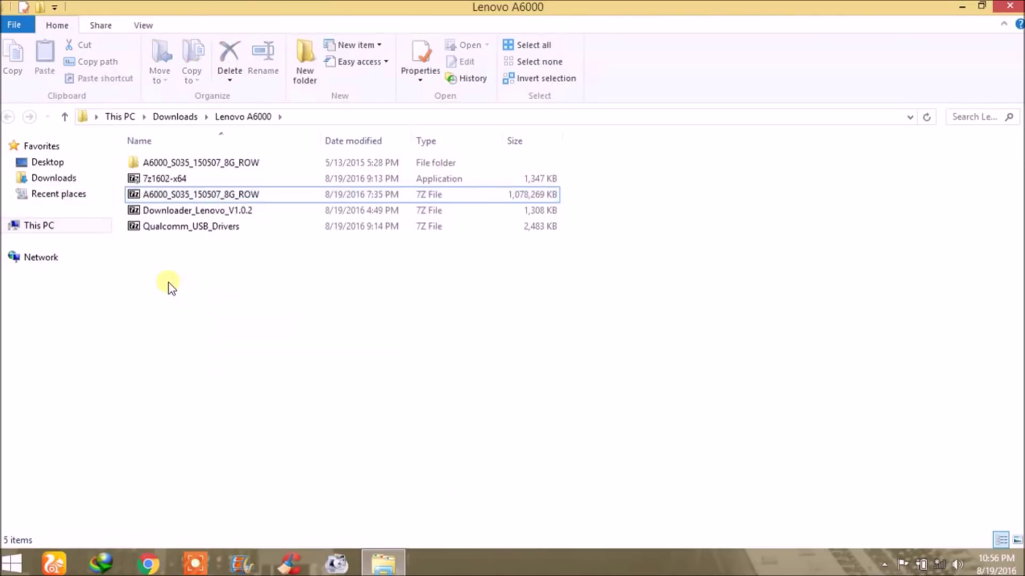
# Open the USBdriver folder inside the tools folder of the extracted A6000_S035_150507_8G_ROW firmware.
pyautogui.click(176, 166)
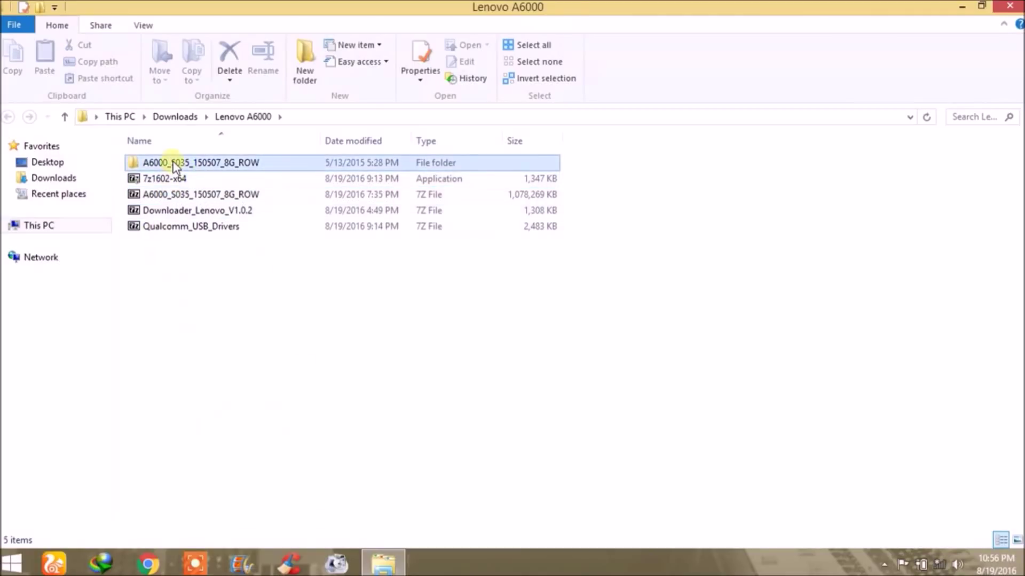
pyautogui.doubleClick(176, 165)
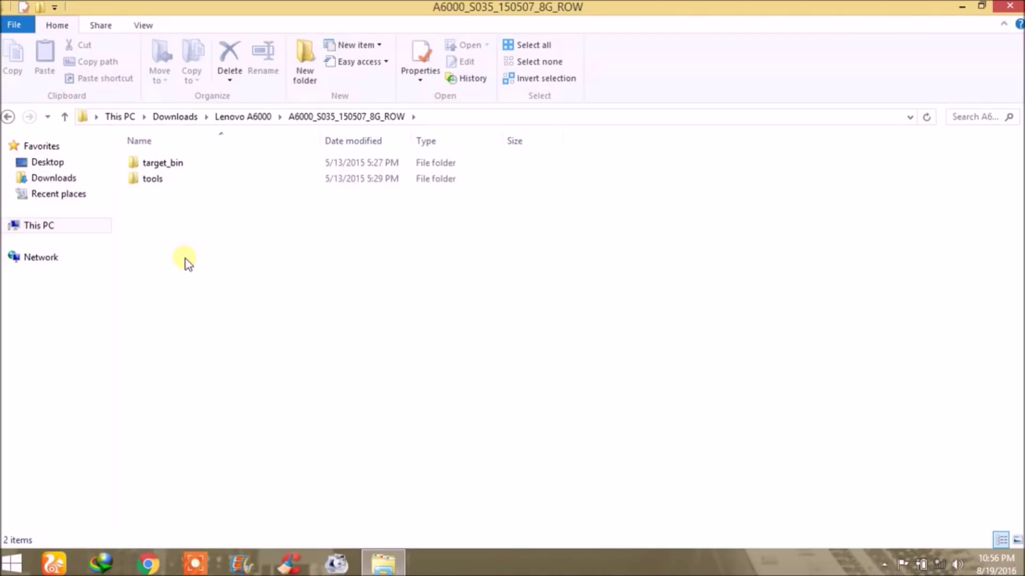
pyautogui.doubleClick(152, 180)
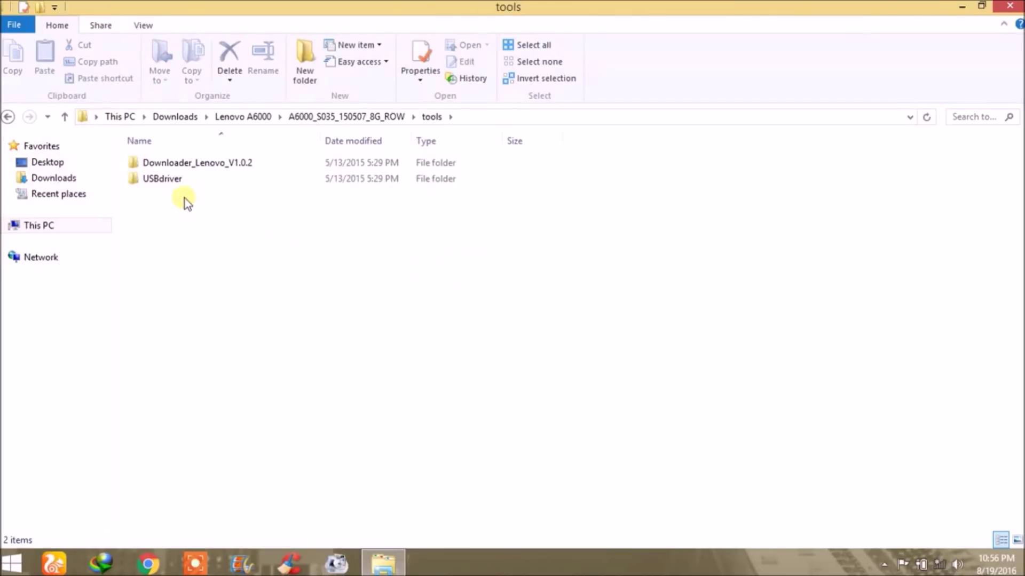
pyautogui.click(170, 182)
pyautogui.doubleClick(171, 182)
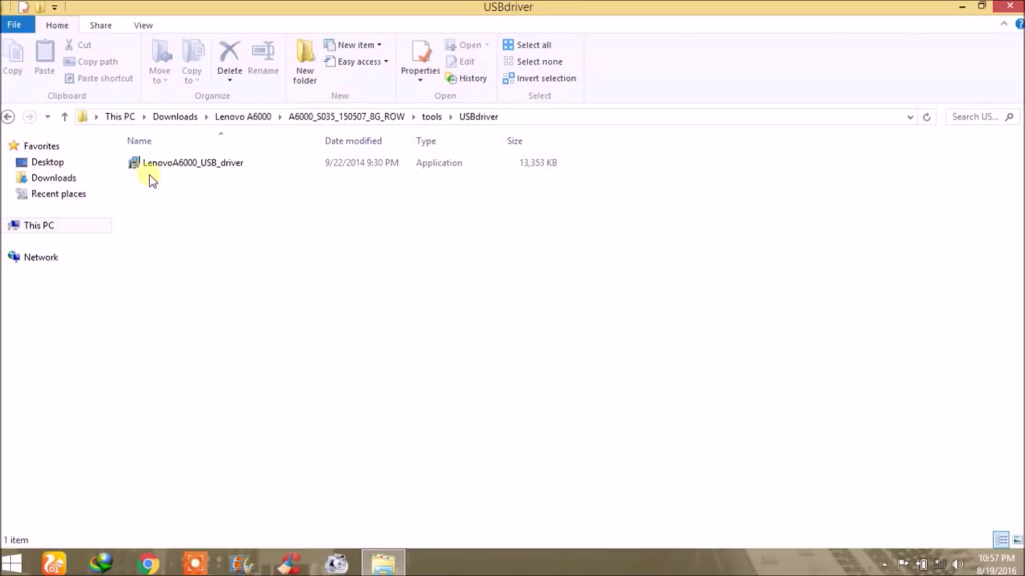
# Run the LenovoA6000_USB_driver installer as administrator.
pyautogui.doubleClick(192, 165)
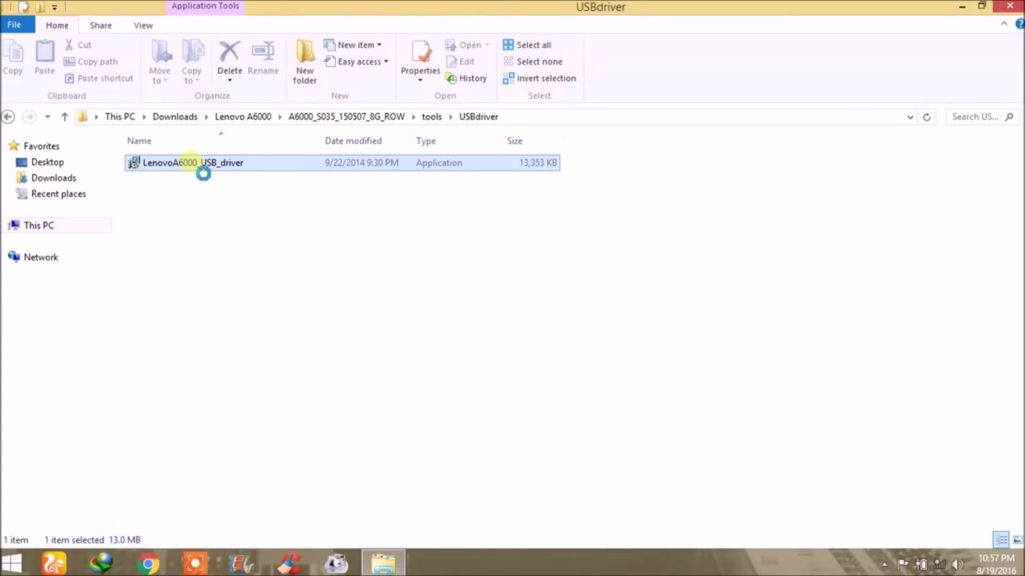
pyautogui.rightClick(194, 164)
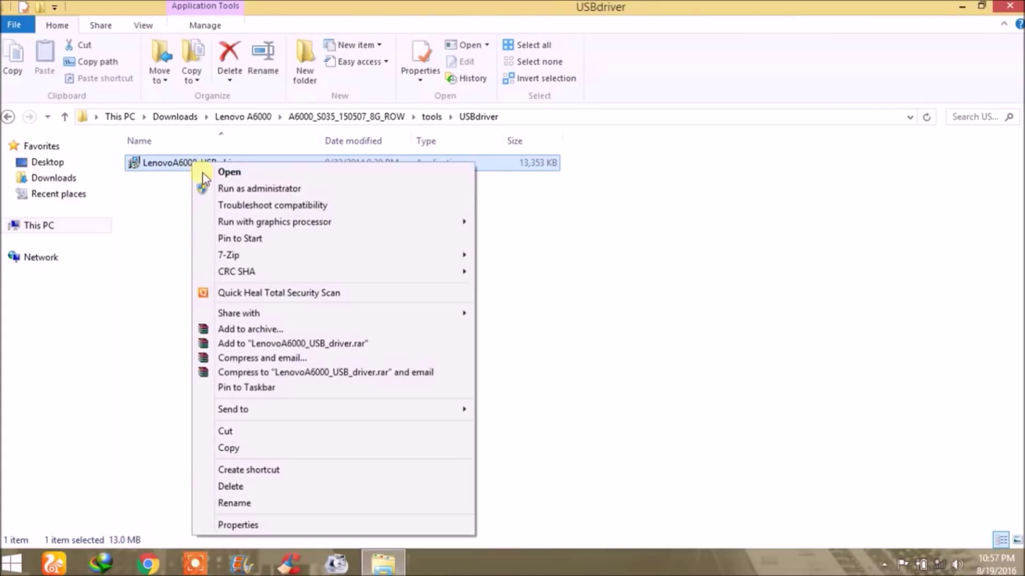
pyautogui.click(222, 190)
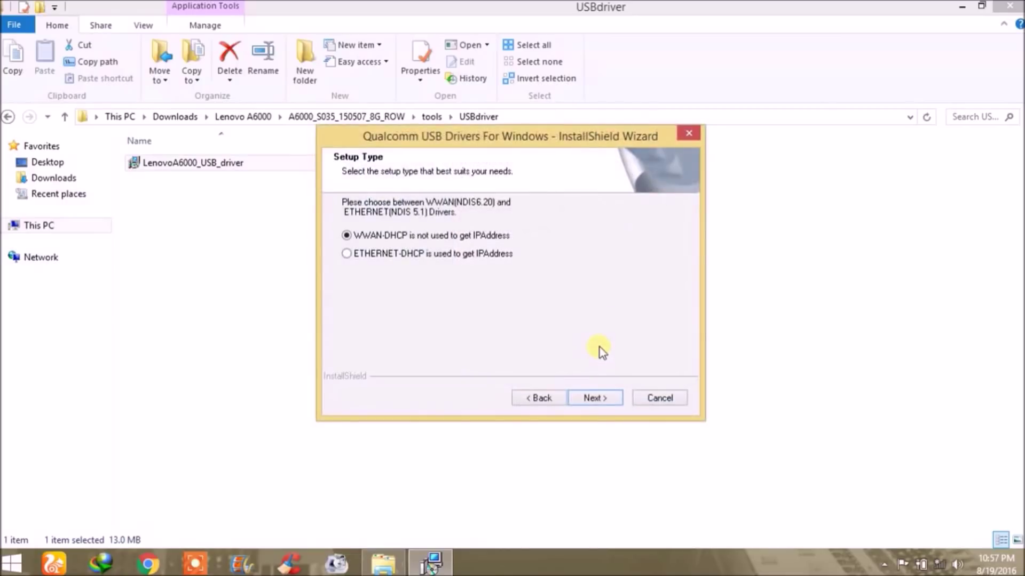
# Install the Qualcomm USB drivers with the WWAN-DHCP setup type, accept the license agreement and finish the wizard.
pyautogui.click(345, 236)
pyautogui.click(585, 401)
pyautogui.click(584, 401)
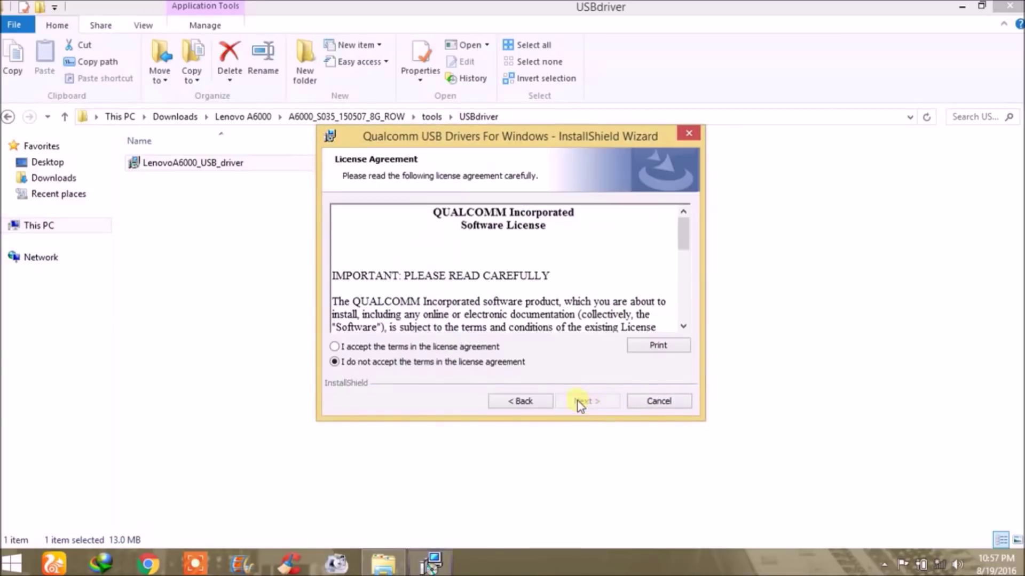
pyautogui.click(334, 347)
pyautogui.click(580, 402)
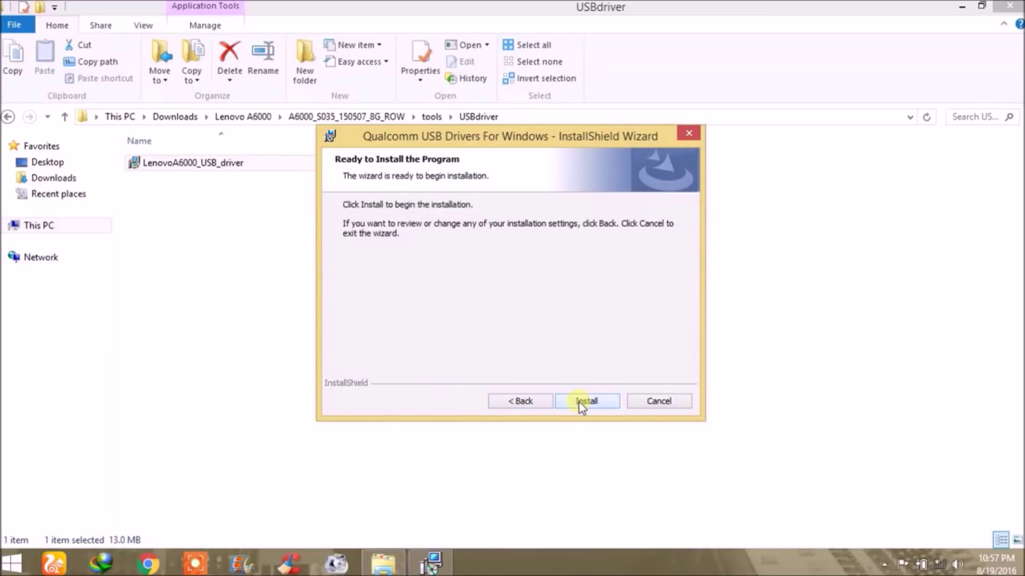
pyautogui.click(578, 403)
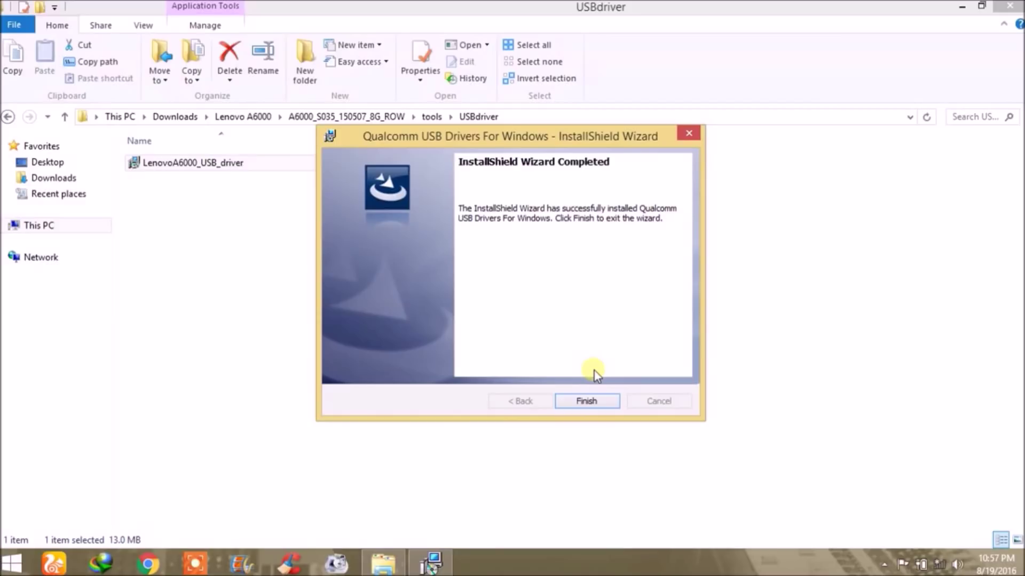
pyautogui.click(593, 405)
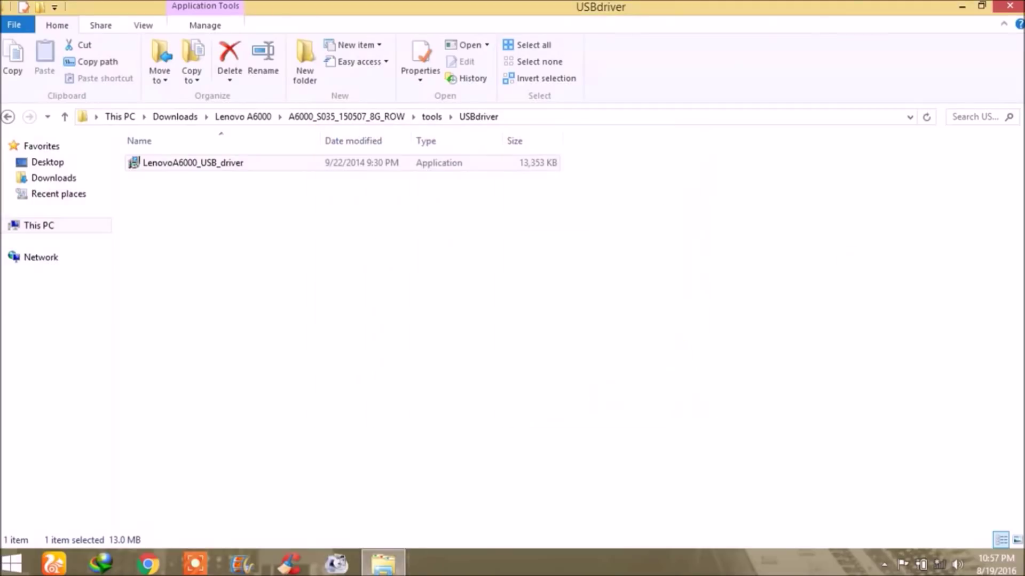
# Close the USBdriver folder window and refresh the desktop.
pyautogui.click(1009, 6)
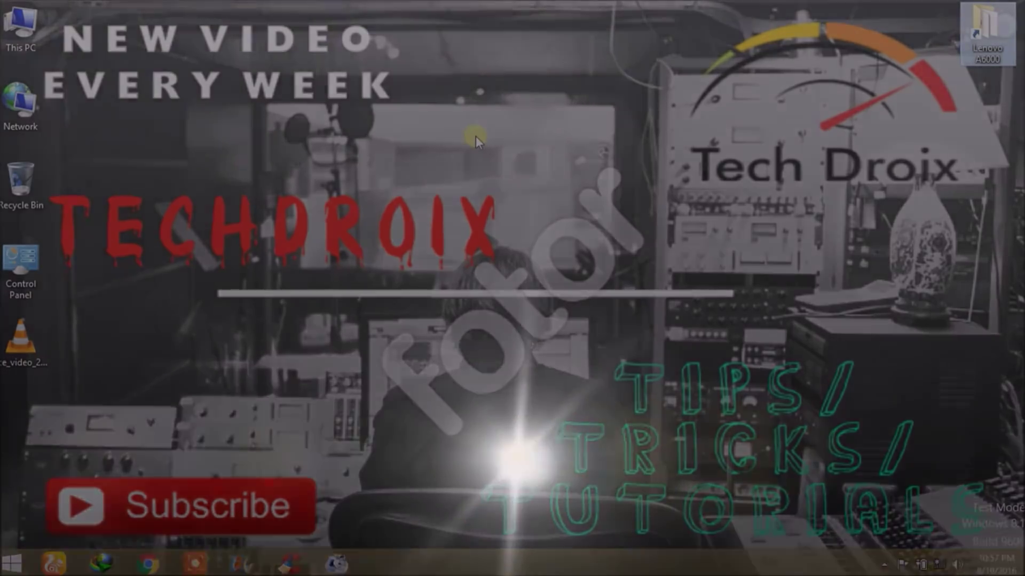
pyautogui.rightClick(476, 136)
pyautogui.click(547, 176)
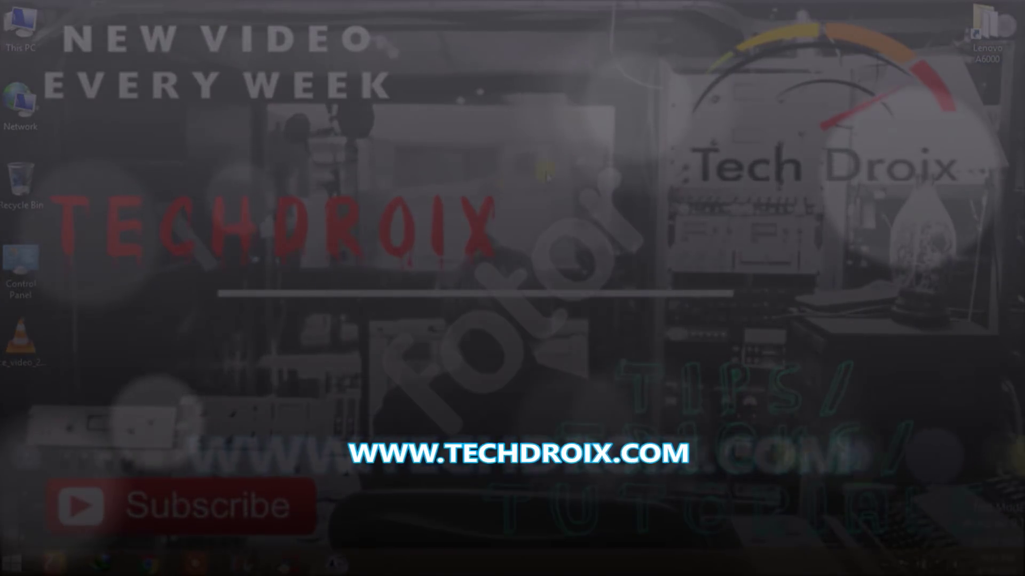
pyautogui.rightClick(447, 146)
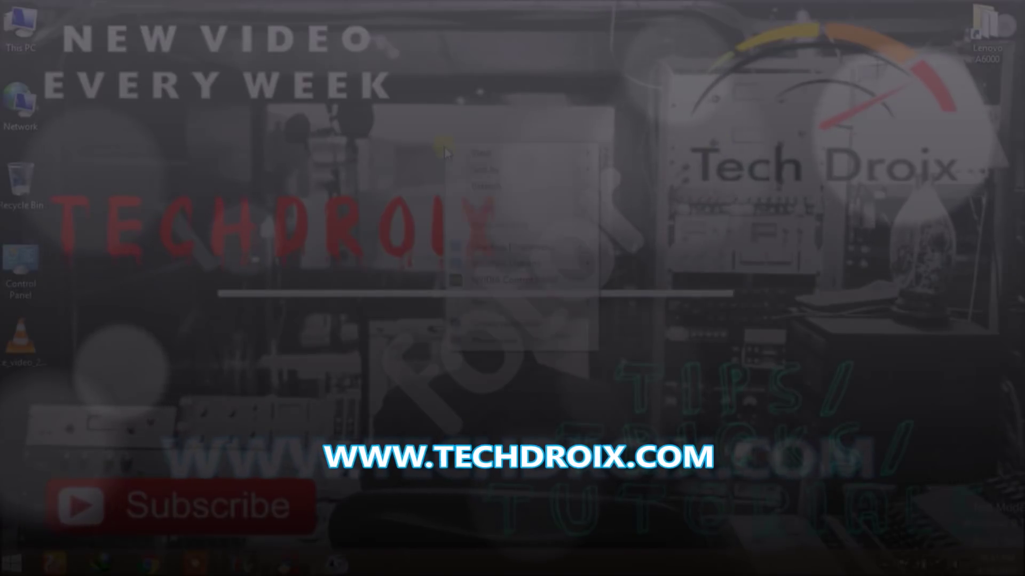
pyautogui.click(476, 186)
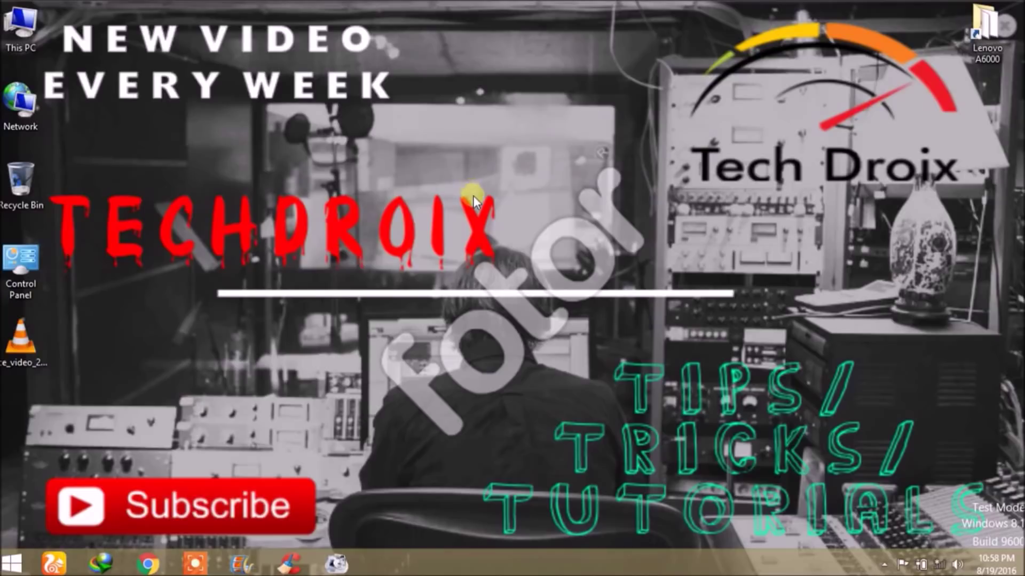
# Open the Lenovo A6000 desktop shortcut and go to A6000_S035_150507_8G_ROW\tools\Downloader_Lenovo_V1.0.2.
pyautogui.doubleClick(977, 33)
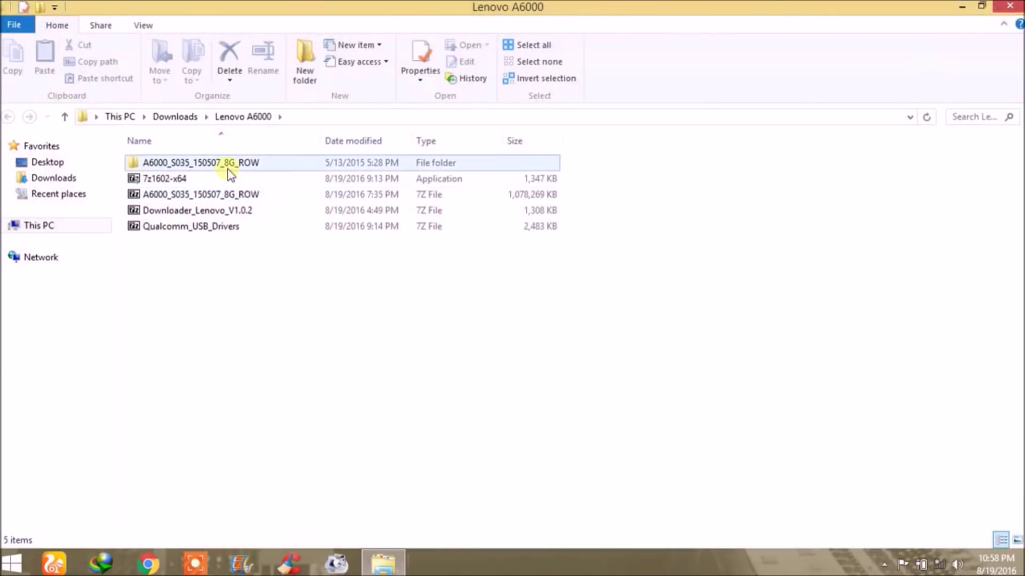
pyautogui.doubleClick(296, 163)
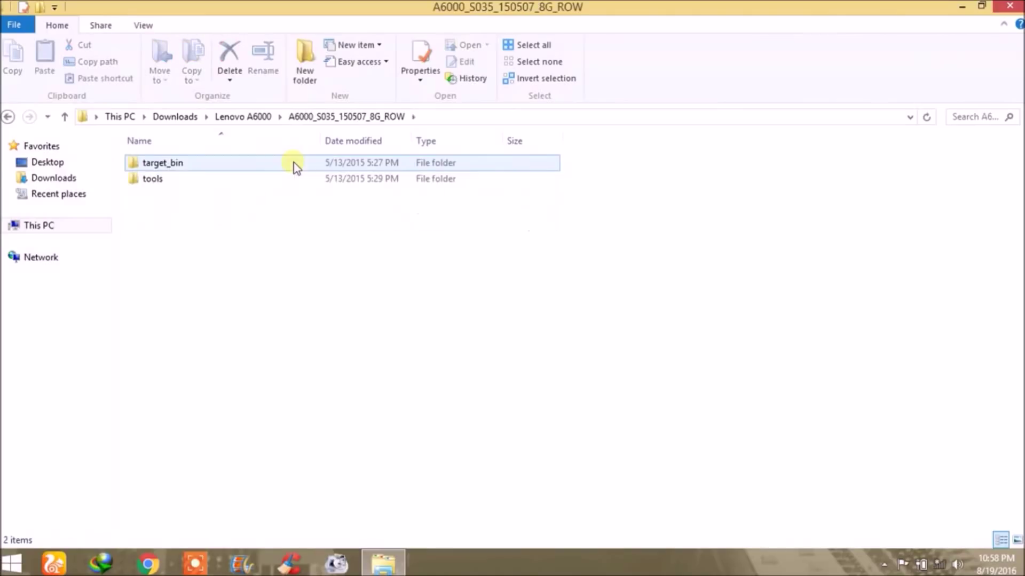
pyautogui.doubleClick(206, 179)
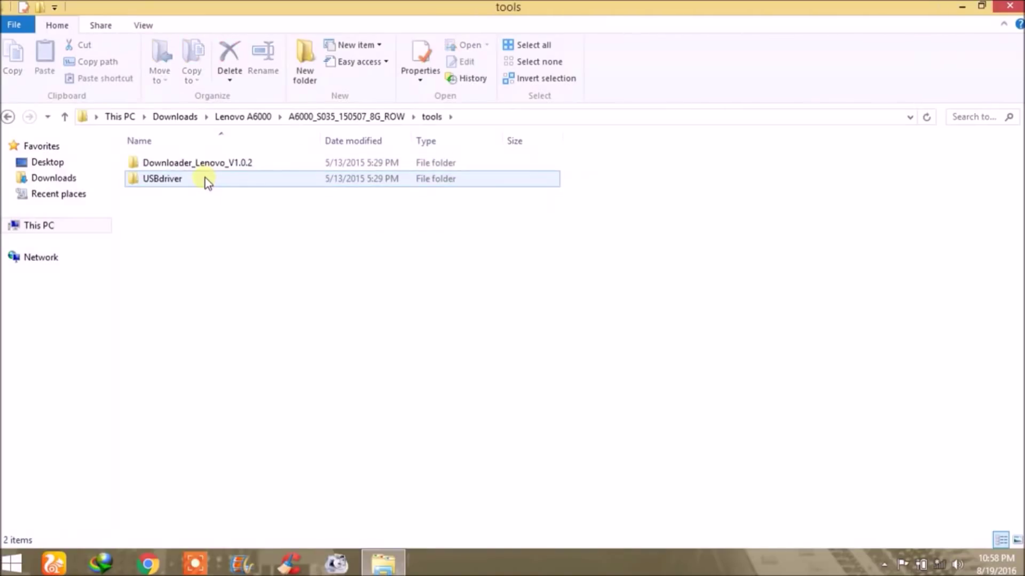
pyautogui.doubleClick(201, 164)
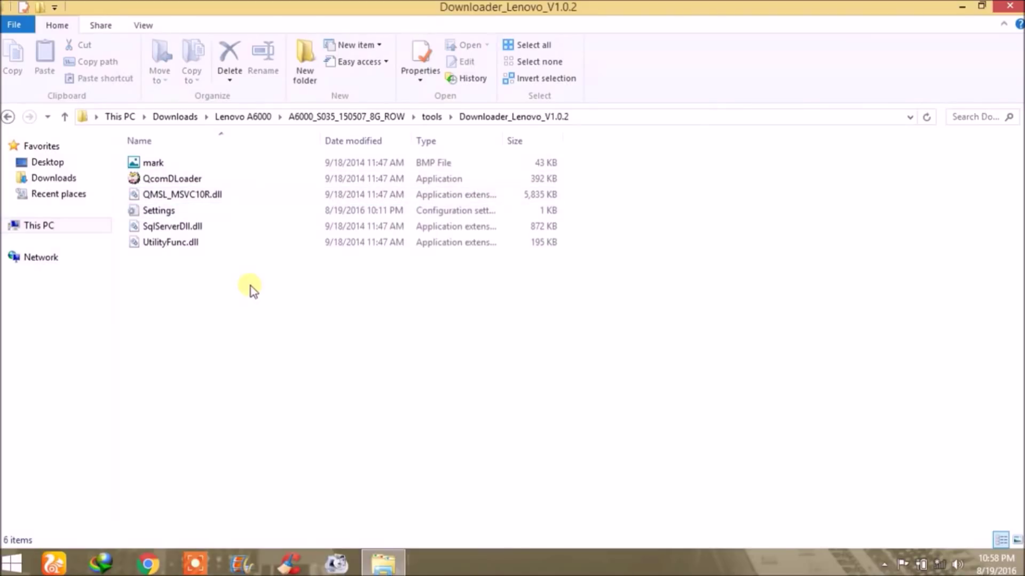
# Run the QcomDLoader application as administrator.
pyautogui.rightClick(205, 181)
pyautogui.click(158, 322)
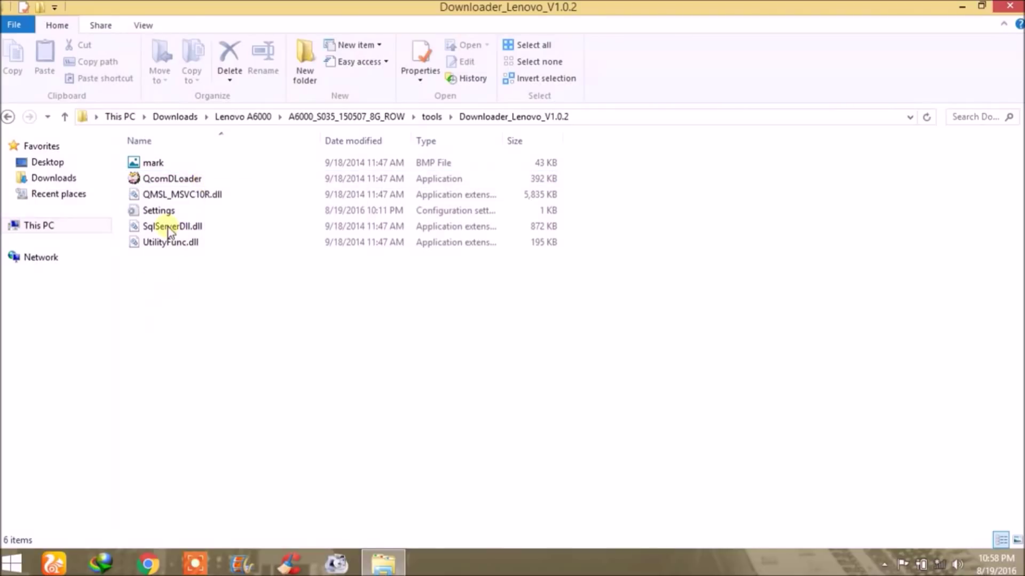
pyautogui.click(168, 179)
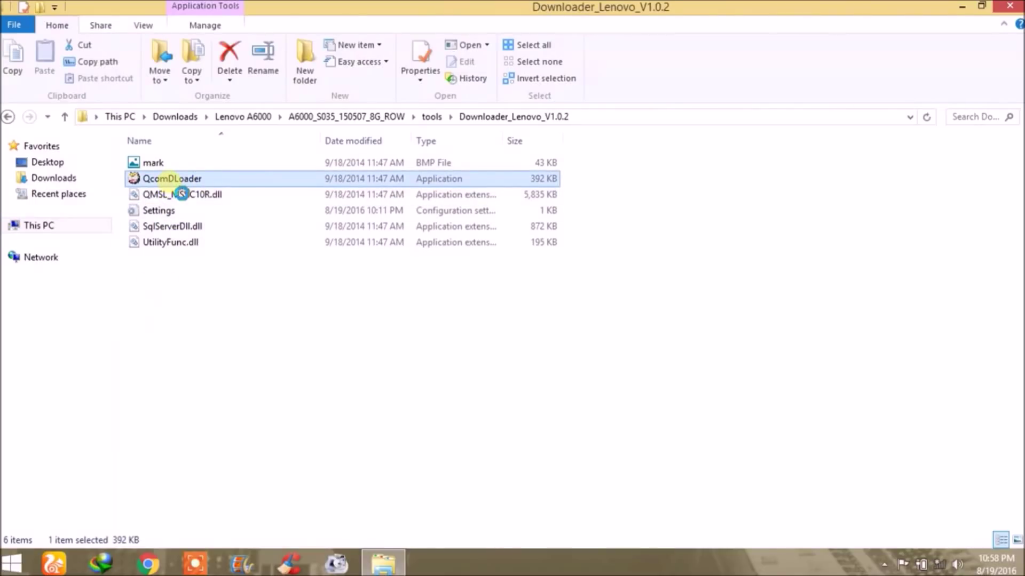
pyautogui.rightClick(170, 179)
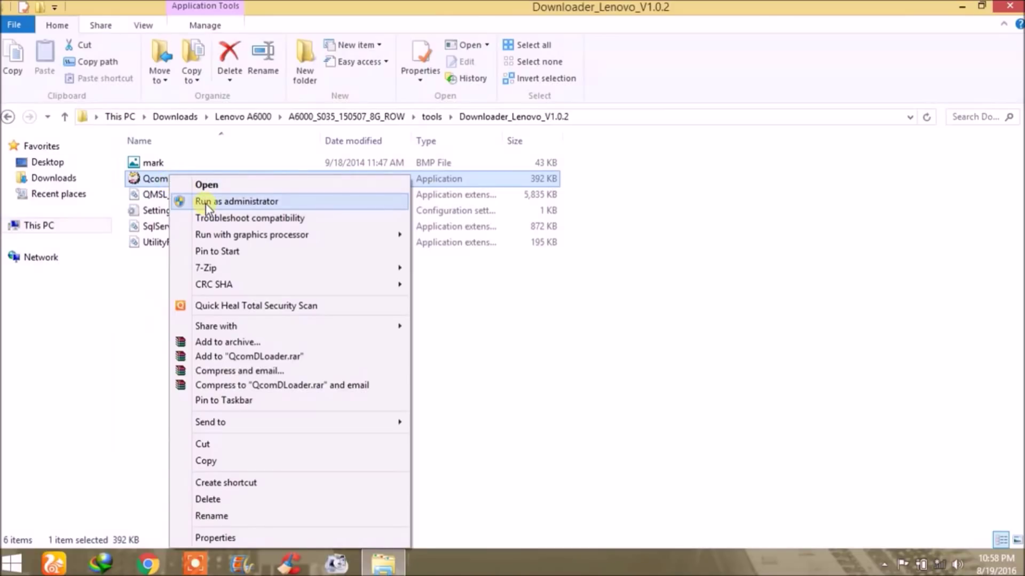
pyautogui.click(206, 203)
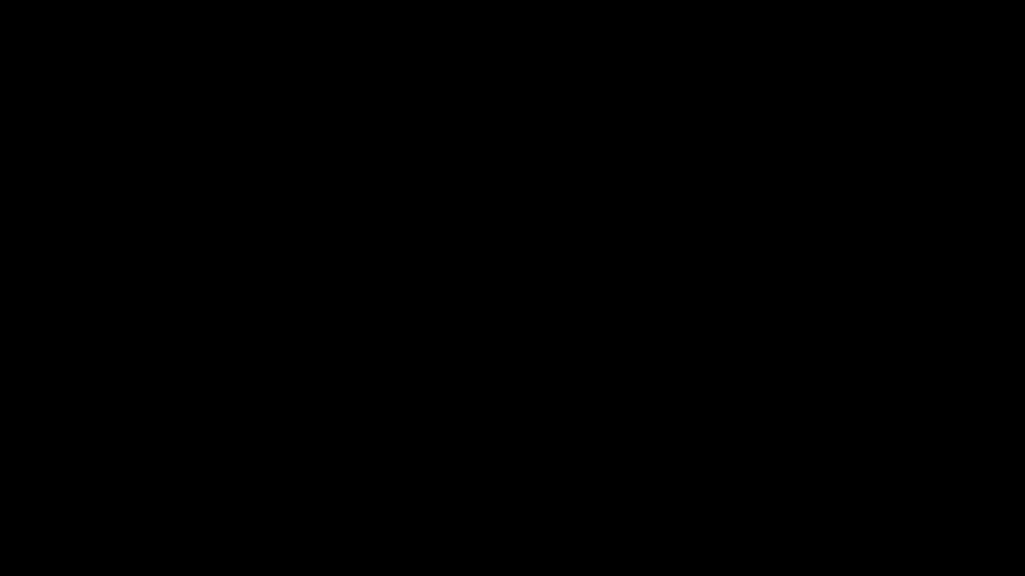
# Allow the downloader to run, close the Downloader_Lenovo_V1.0.2 folder window and maximize the Downloader window.
pyautogui.click(584, 319)
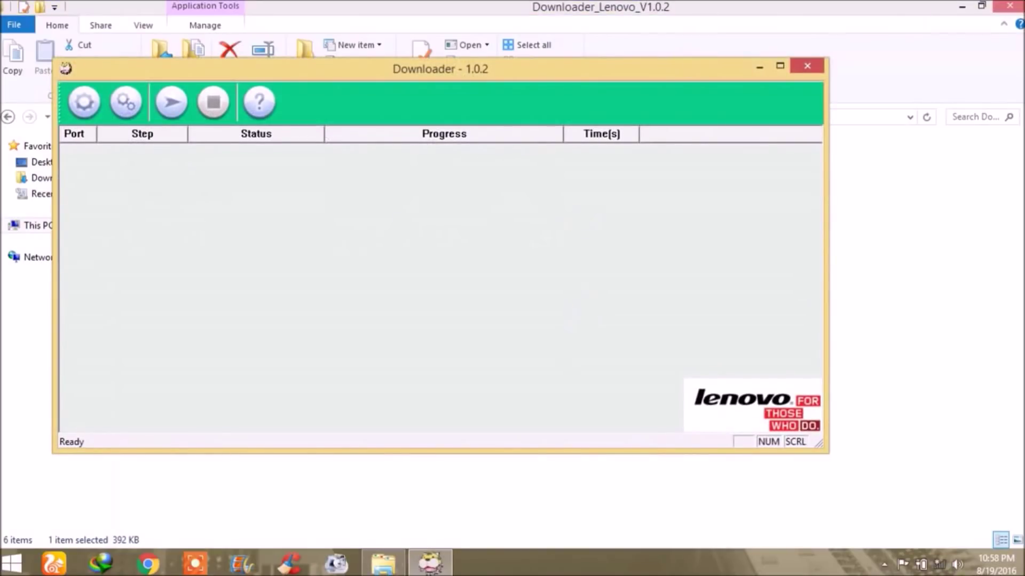
pyautogui.click(1010, 5)
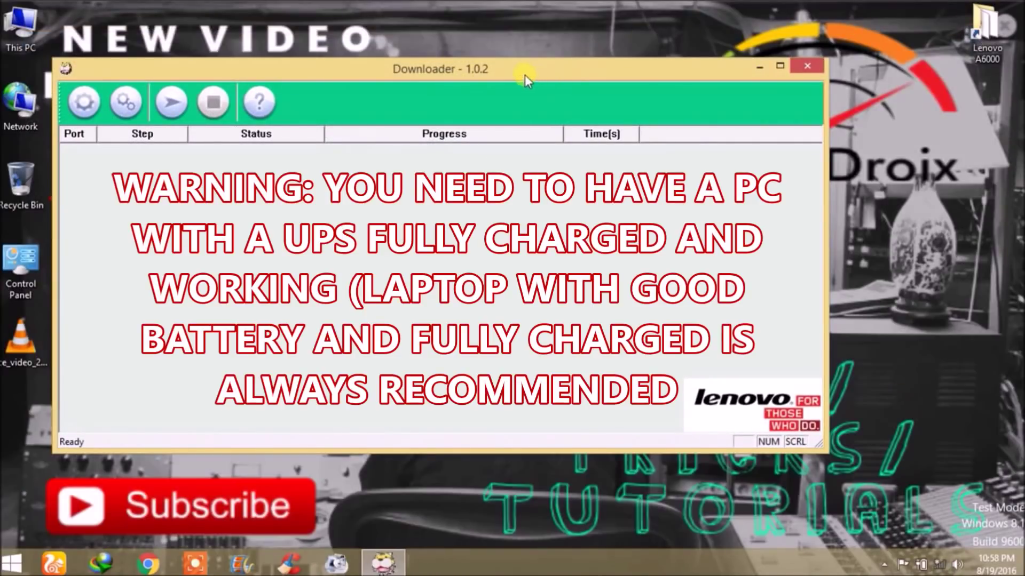
pyautogui.moveTo(494, 68); pyautogui.dragTo(546, 75)
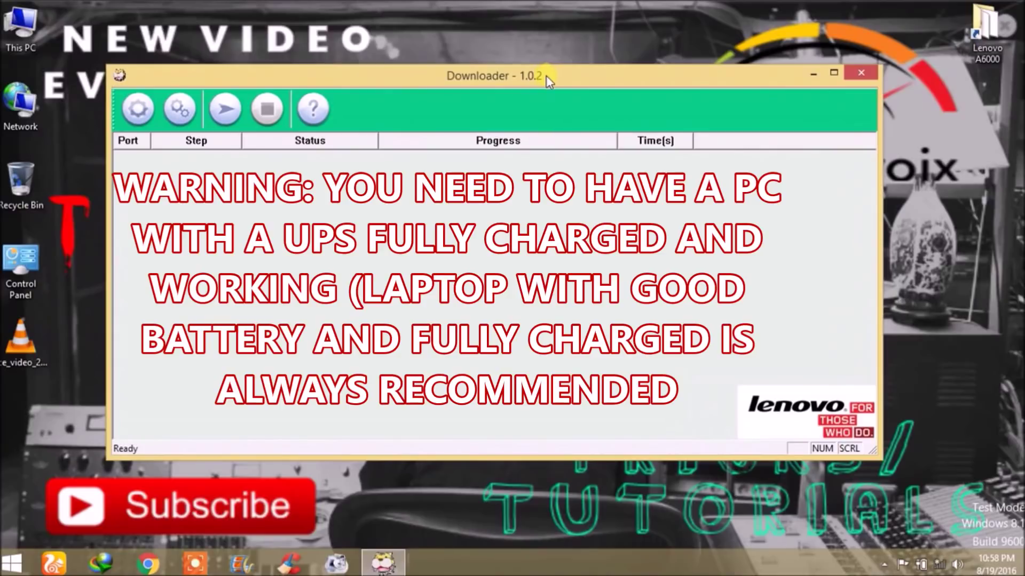
pyautogui.click(836, 74)
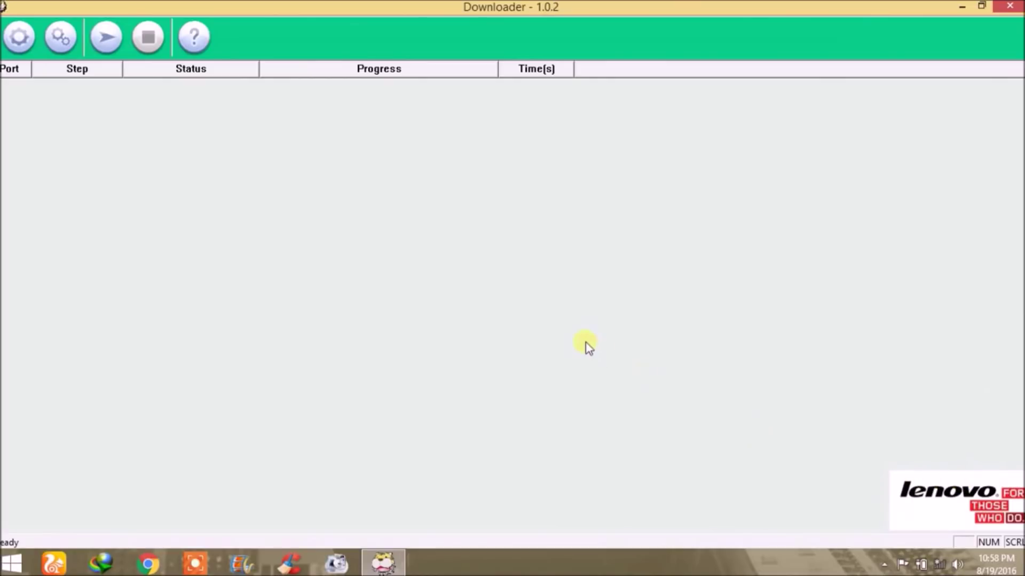
# Review the Downloader's eMMC programmer, raw program, patch0 and chipset settings, and dismiss them without changes.
pyautogui.click(60, 39)
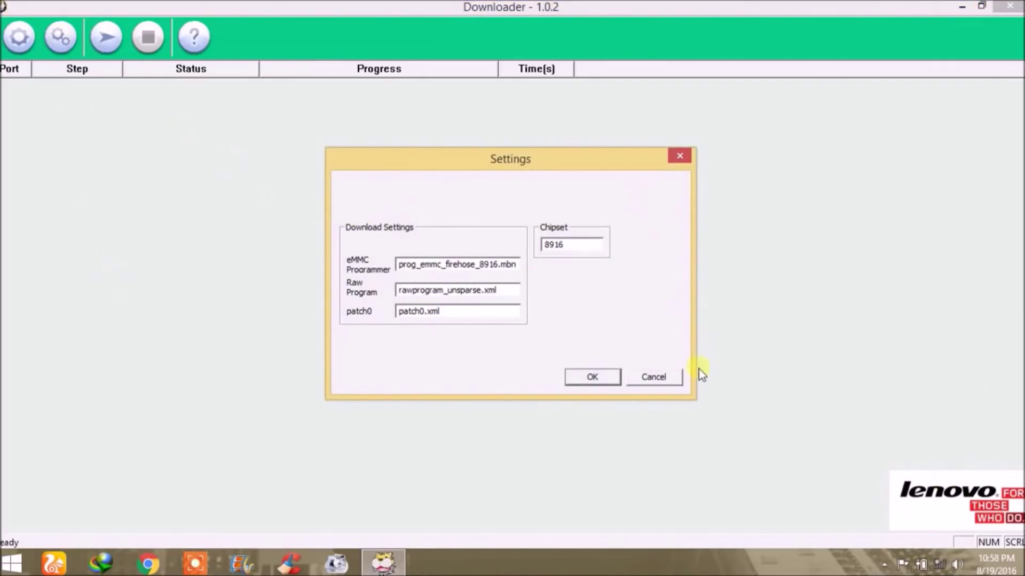
pyautogui.click(646, 380)
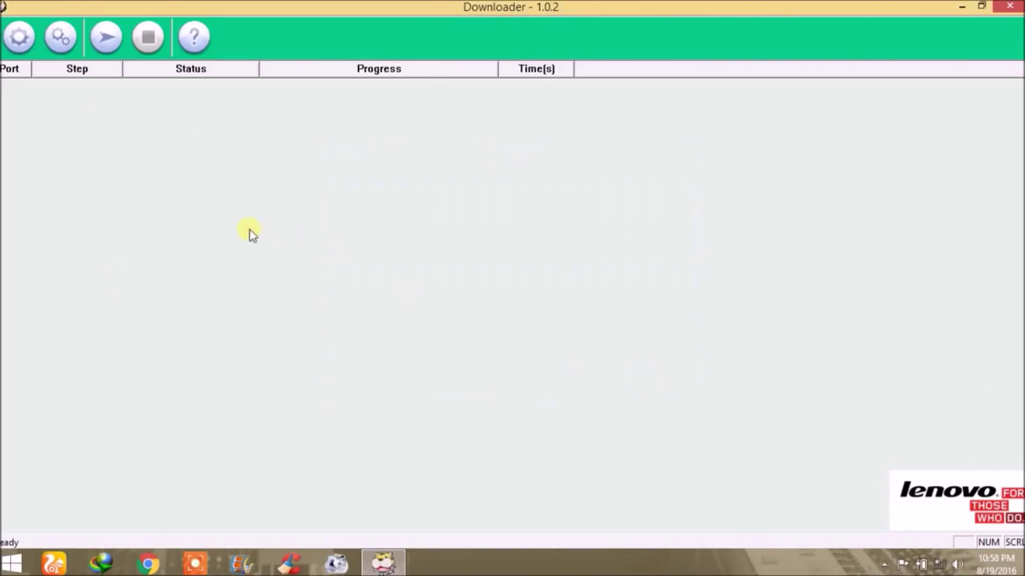
# Choose the Lenovo A6000 folder inside Downloads as the ROM package folder.
pyautogui.click(20, 45)
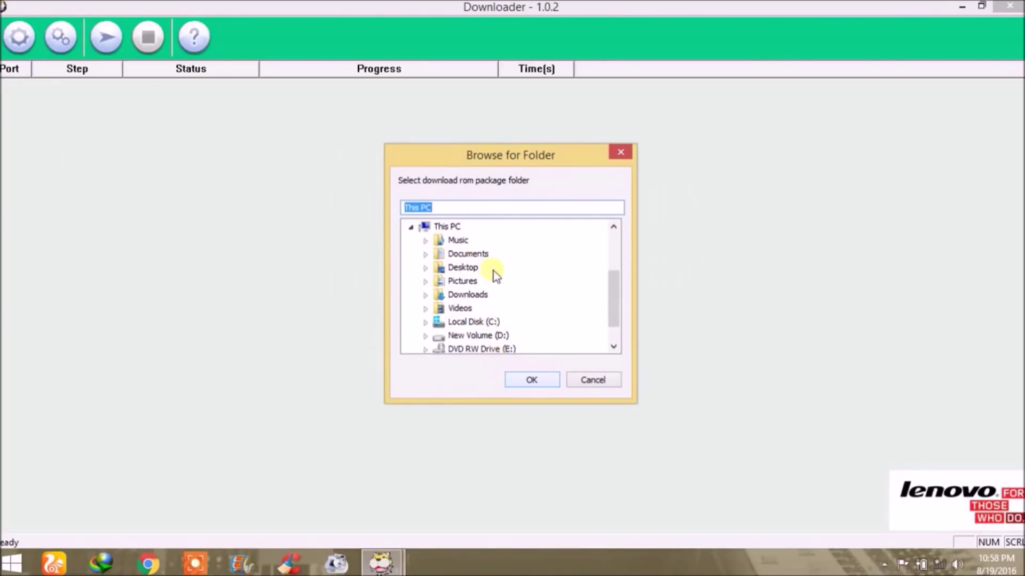
pyautogui.moveTo(612, 317); pyautogui.dragTo(621, 266)
pyautogui.doubleClick(436, 230)
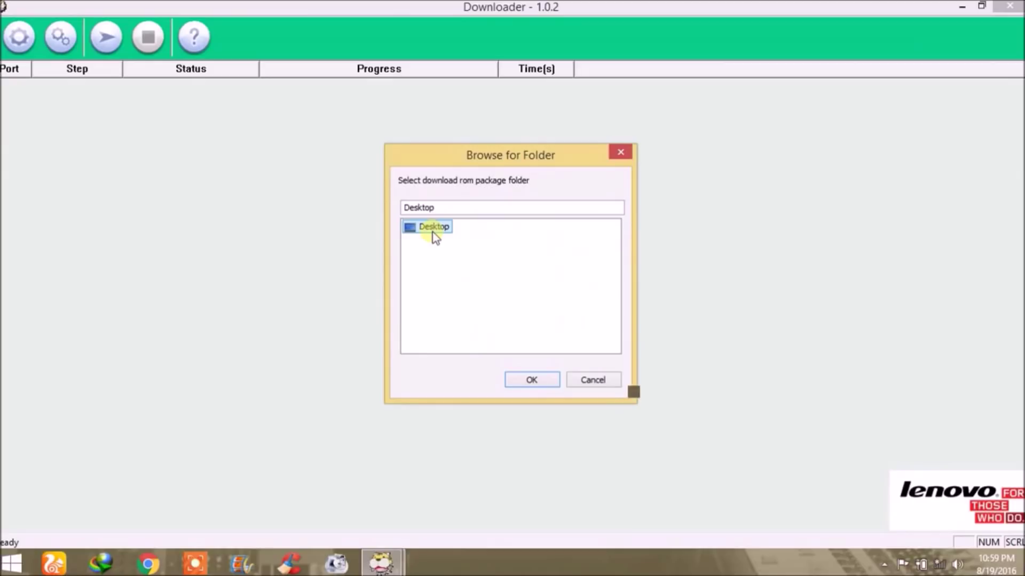
pyautogui.doubleClick(432, 230)
pyautogui.scroll(-2, 513, 303)
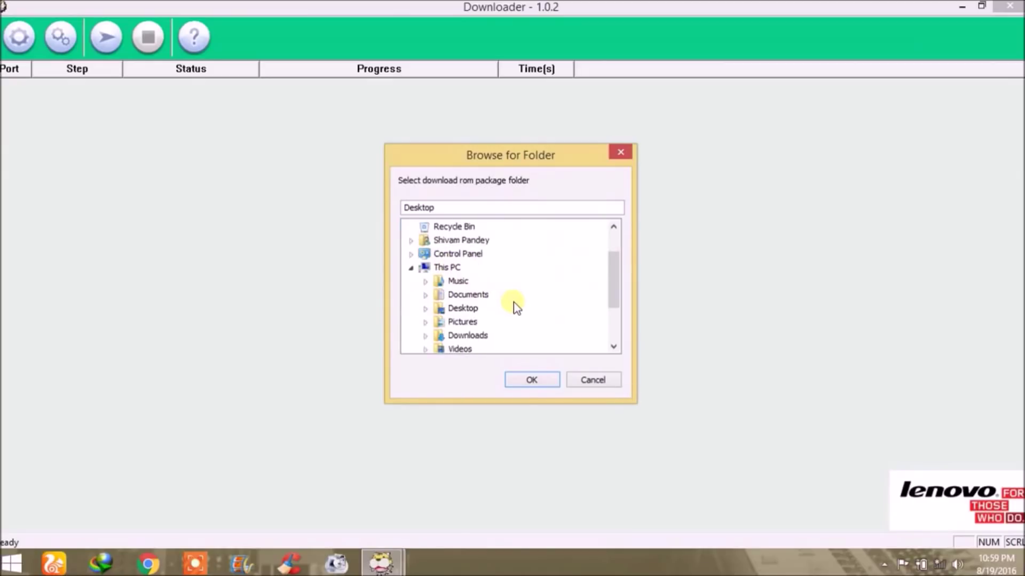
pyautogui.doubleClick(466, 307)
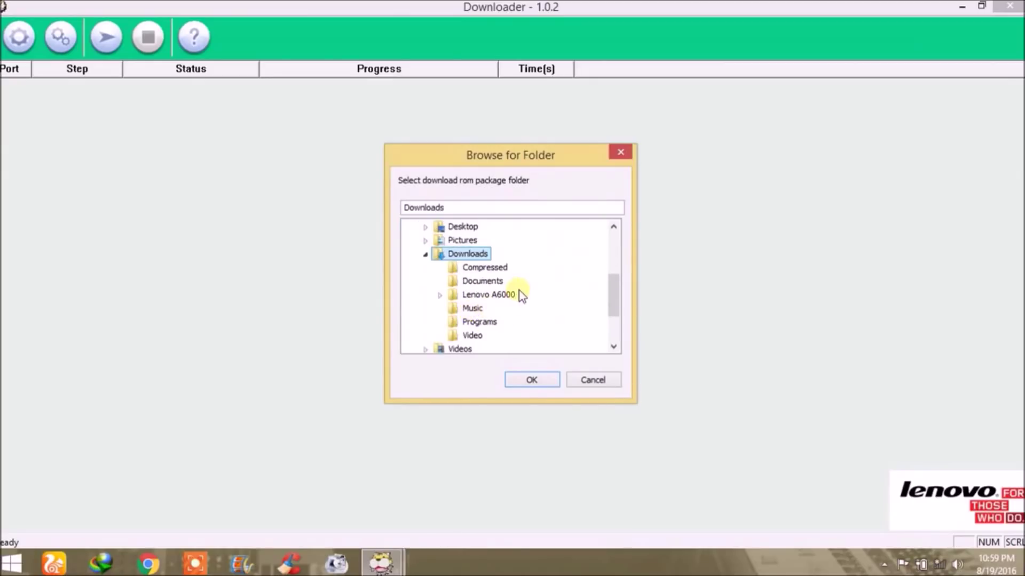
pyautogui.click(501, 298)
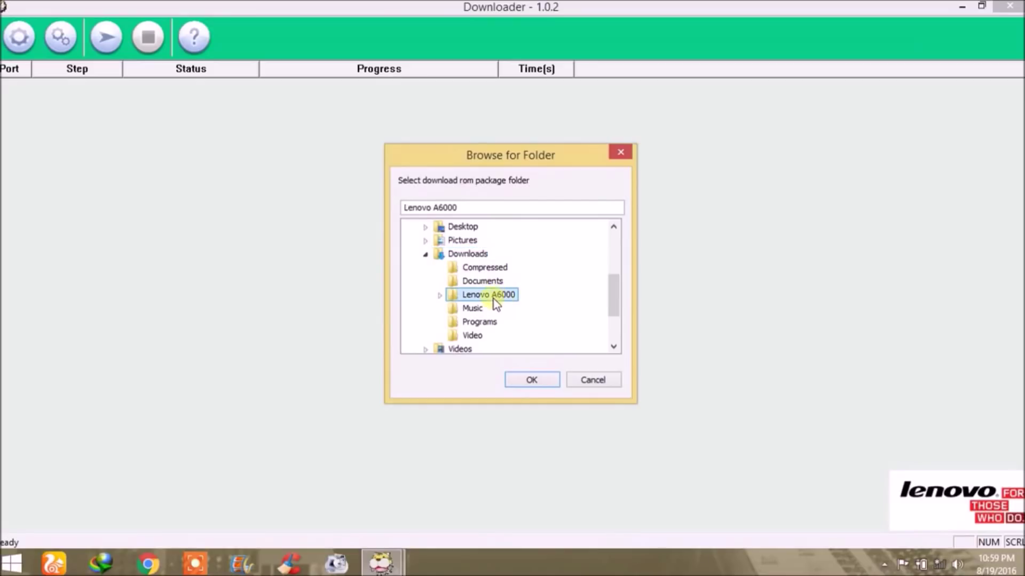
pyautogui.click(517, 380)
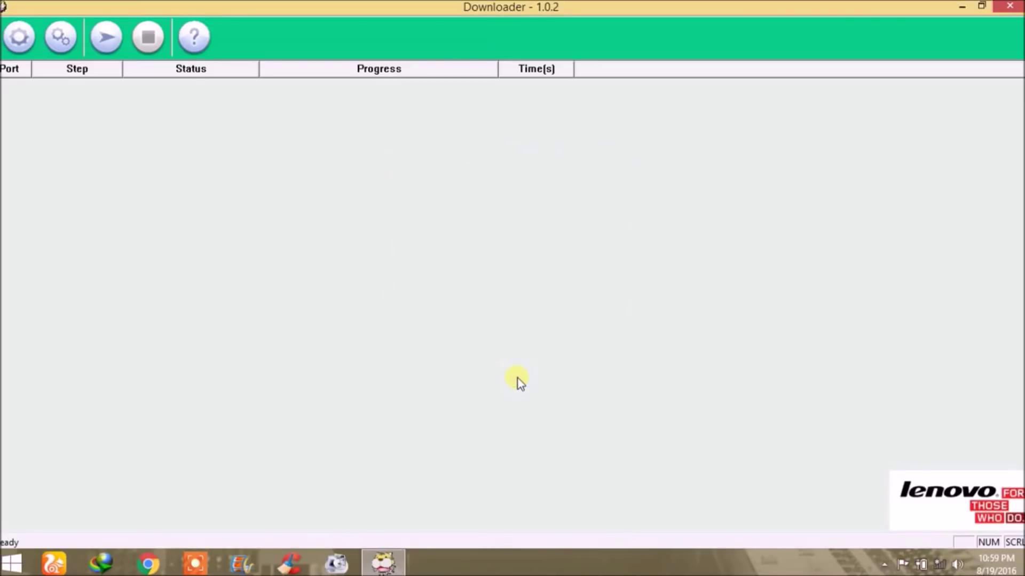
# Set the ROM package folder to Downloads\Lenovo A6000\A6000_S035_150507_8G_ROW\target_bin.
pyautogui.click(17, 37)
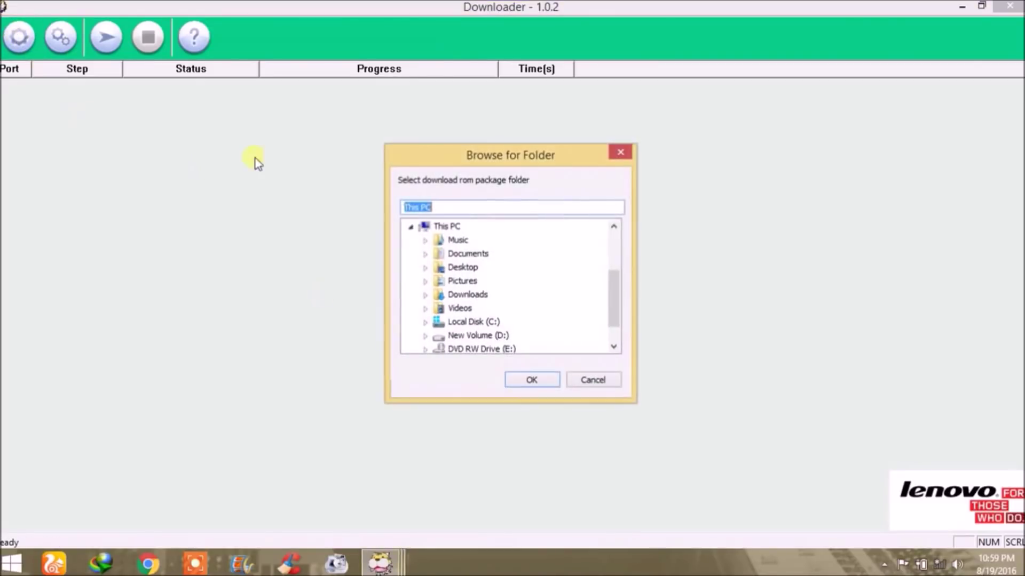
pyautogui.moveTo(610, 301); pyautogui.dragTo(620, 318)
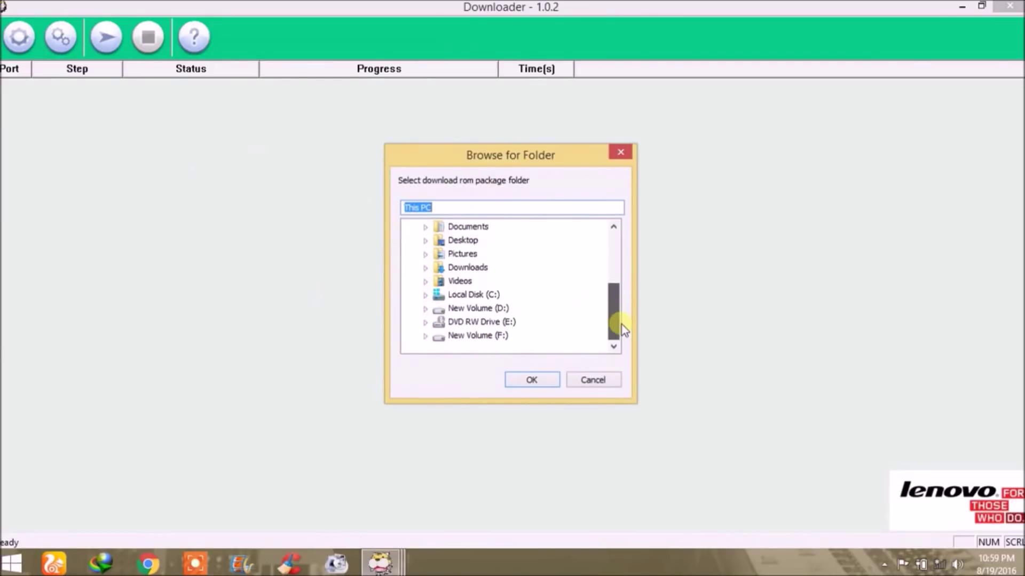
pyautogui.moveTo(620, 322); pyautogui.dragTo(618, 305)
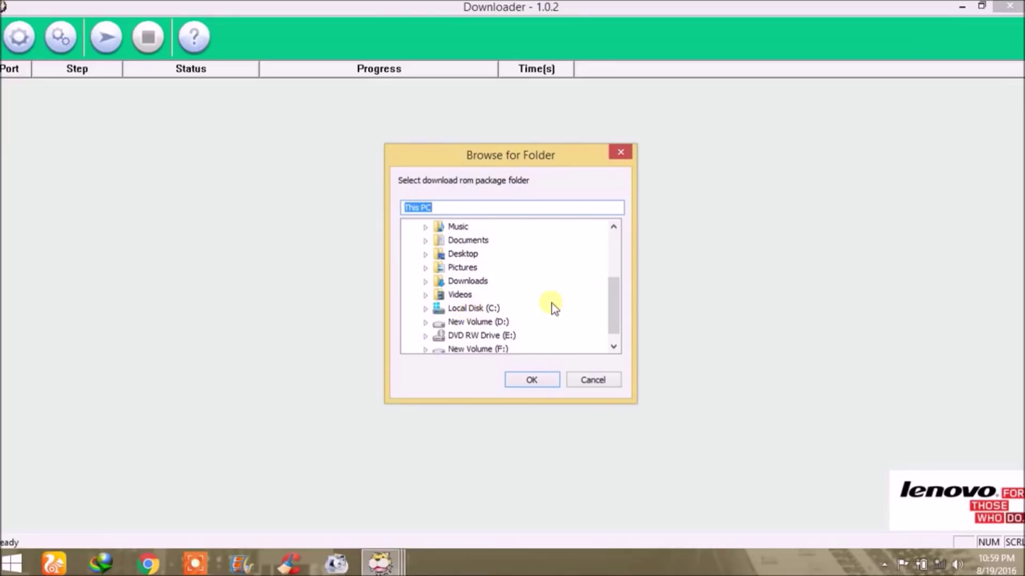
pyautogui.doubleClick(469, 282)
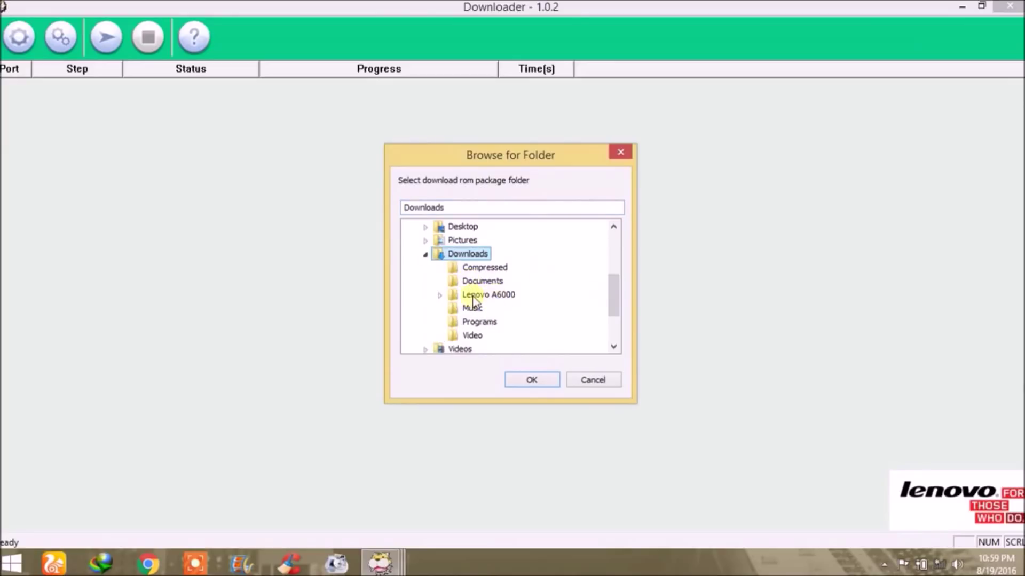
pyautogui.click(440, 295)
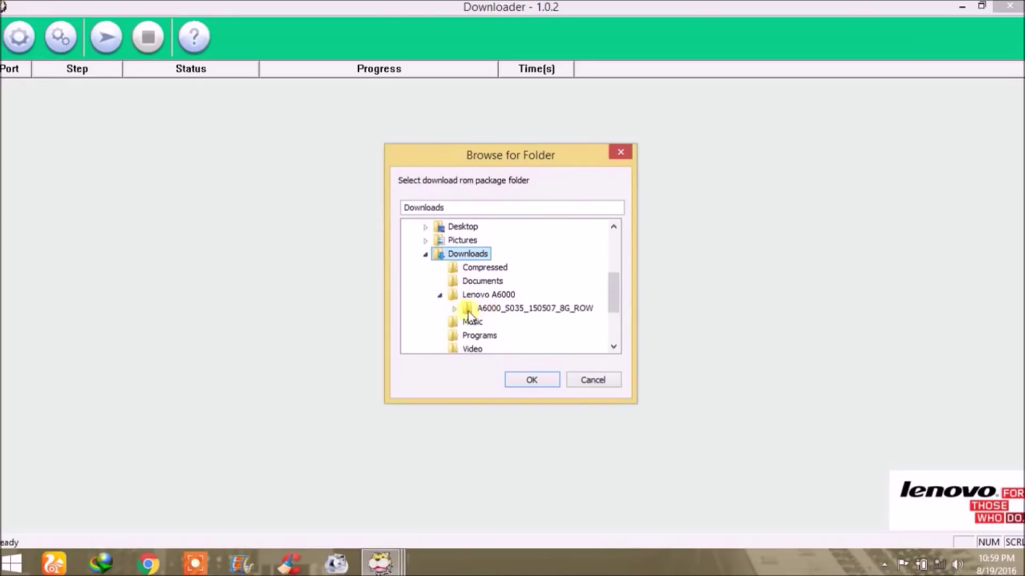
pyautogui.click(454, 309)
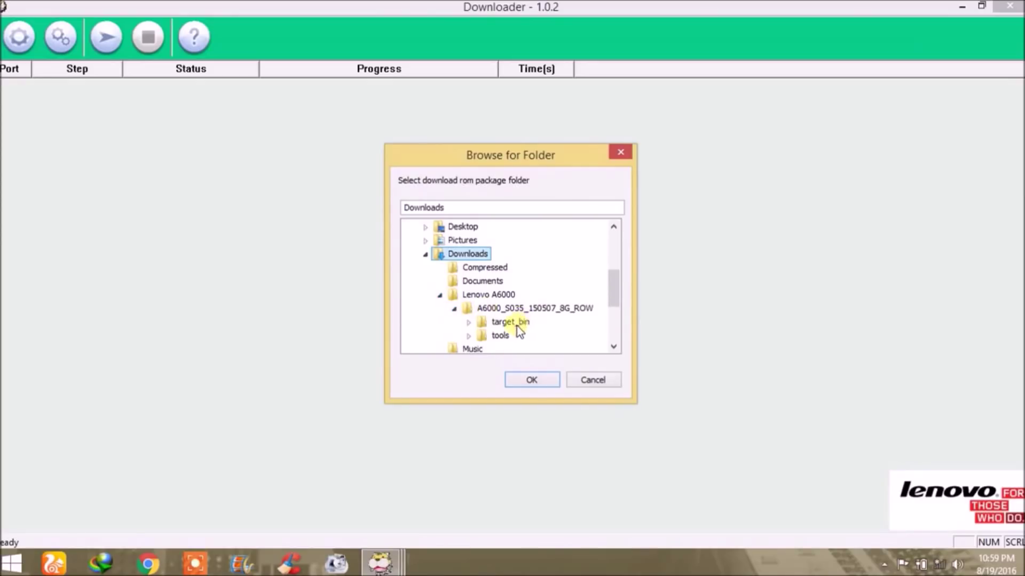
pyautogui.click(502, 322)
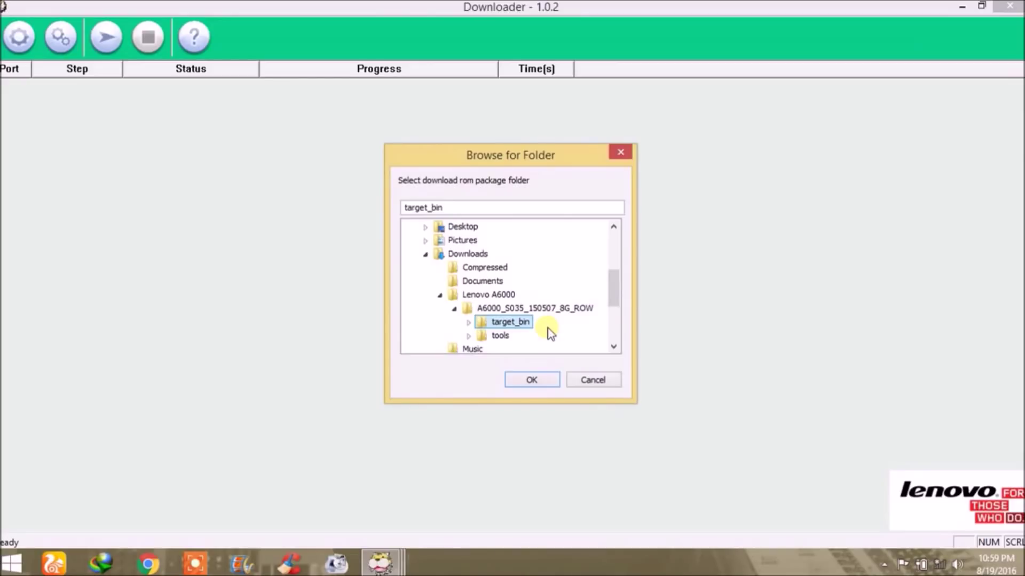
pyautogui.click(533, 381)
pyautogui.click(537, 385)
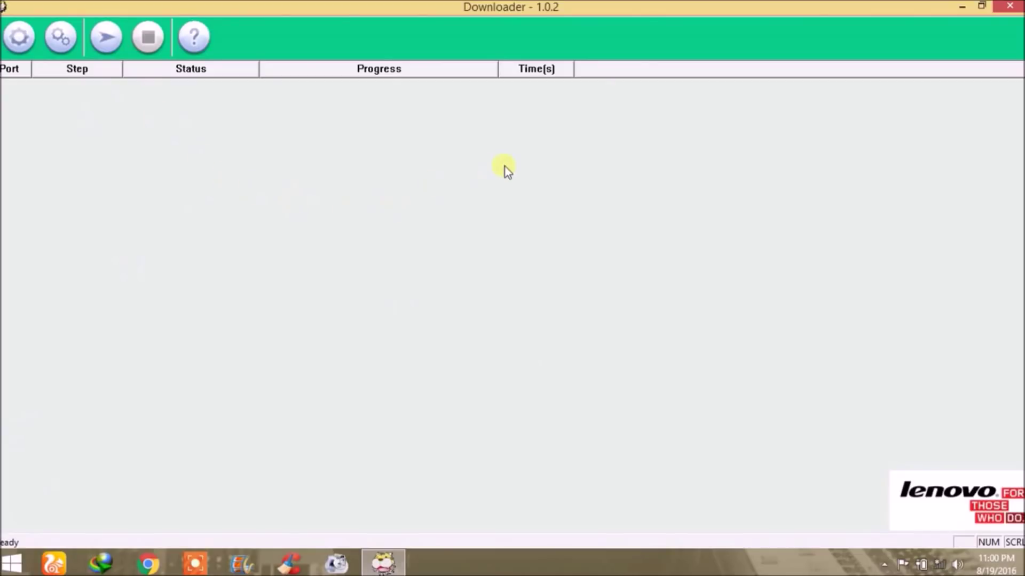
# Restore the Downloader window to its smaller size and start the firmware download process.
pyautogui.click(982, 6)
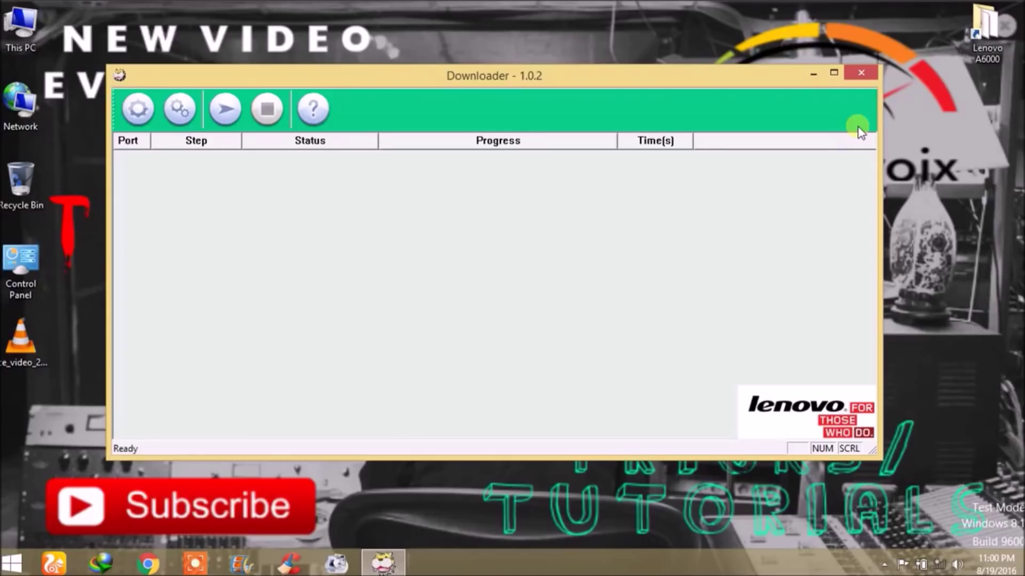
pyautogui.click(225, 113)
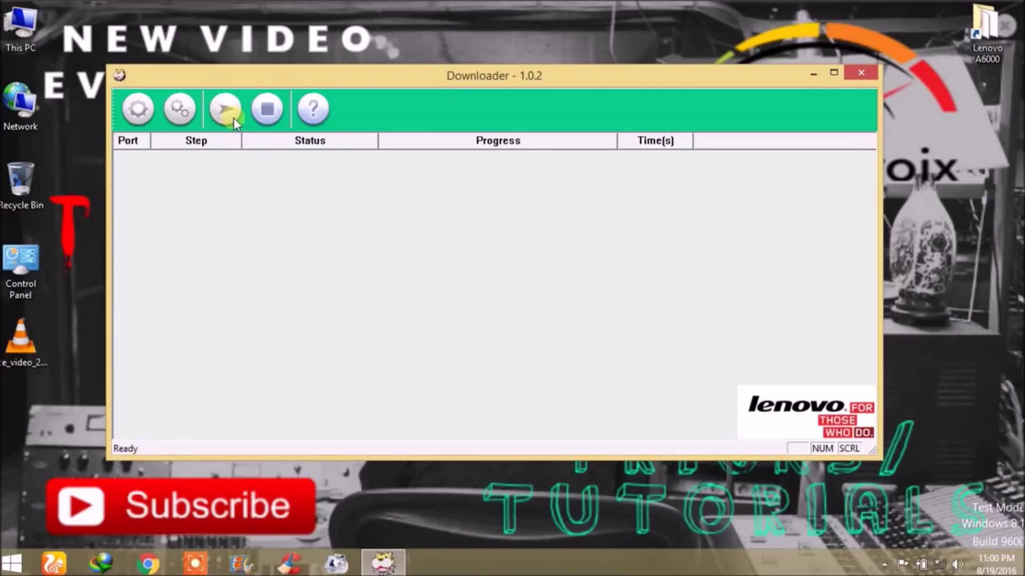